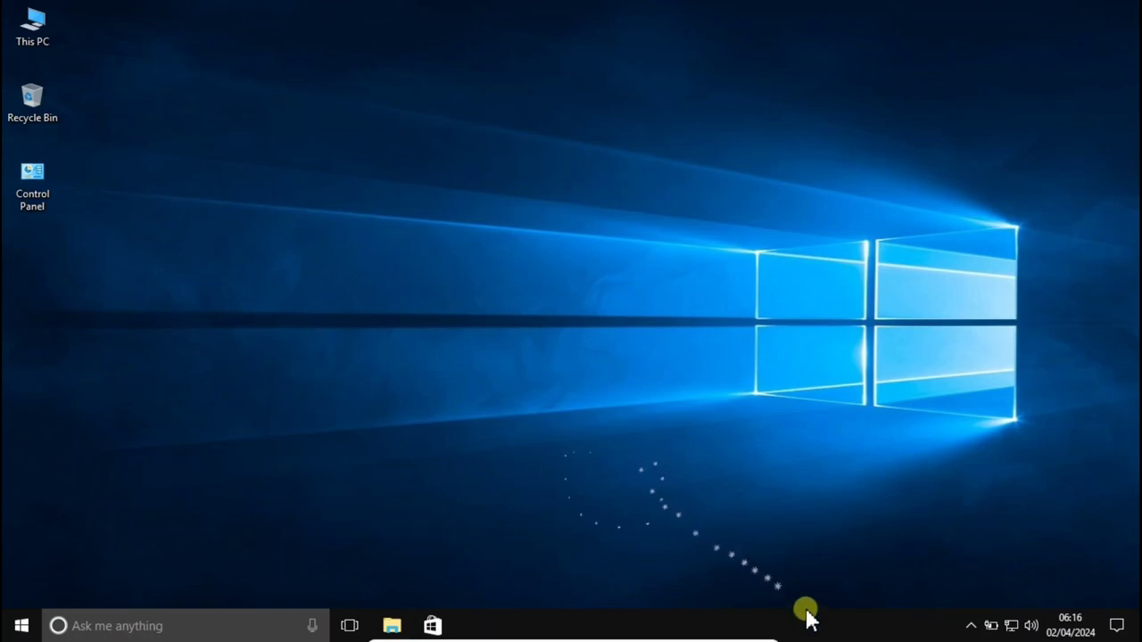
Check the overall CPU, memory and disk usage in Task Manager, and close it
right_click(828, 628)
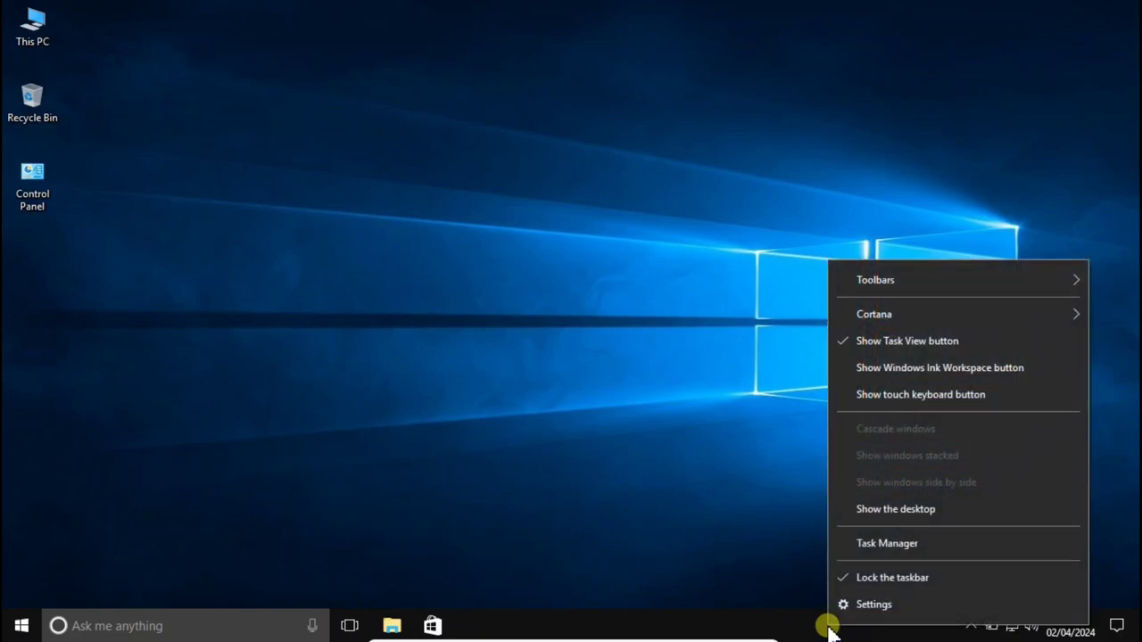
left_click(871, 542)
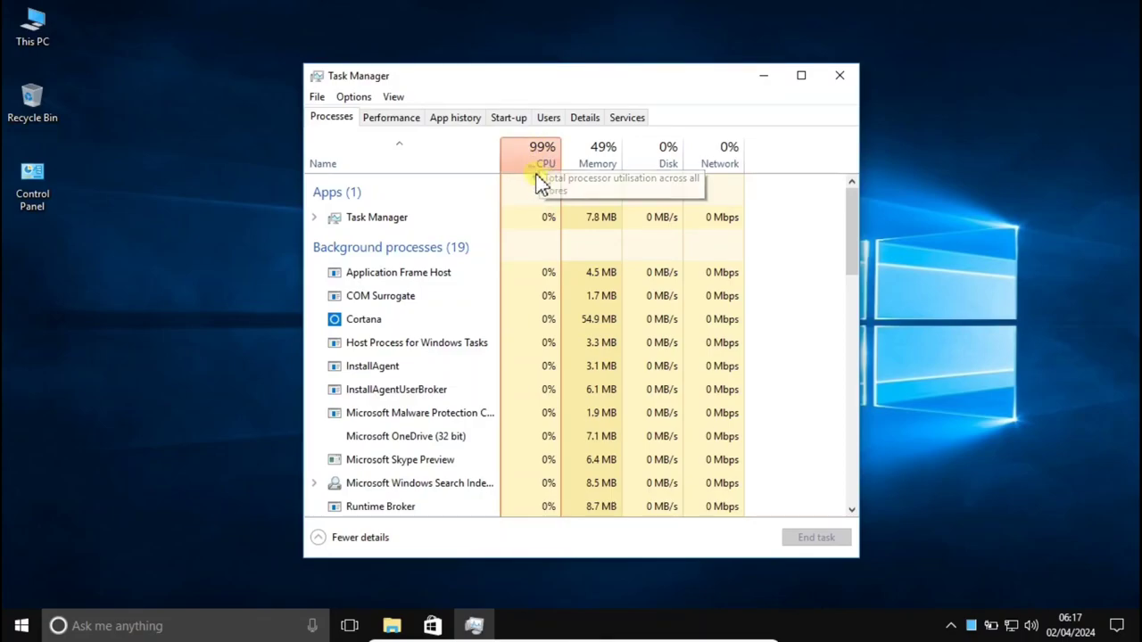
left_click(840, 75)
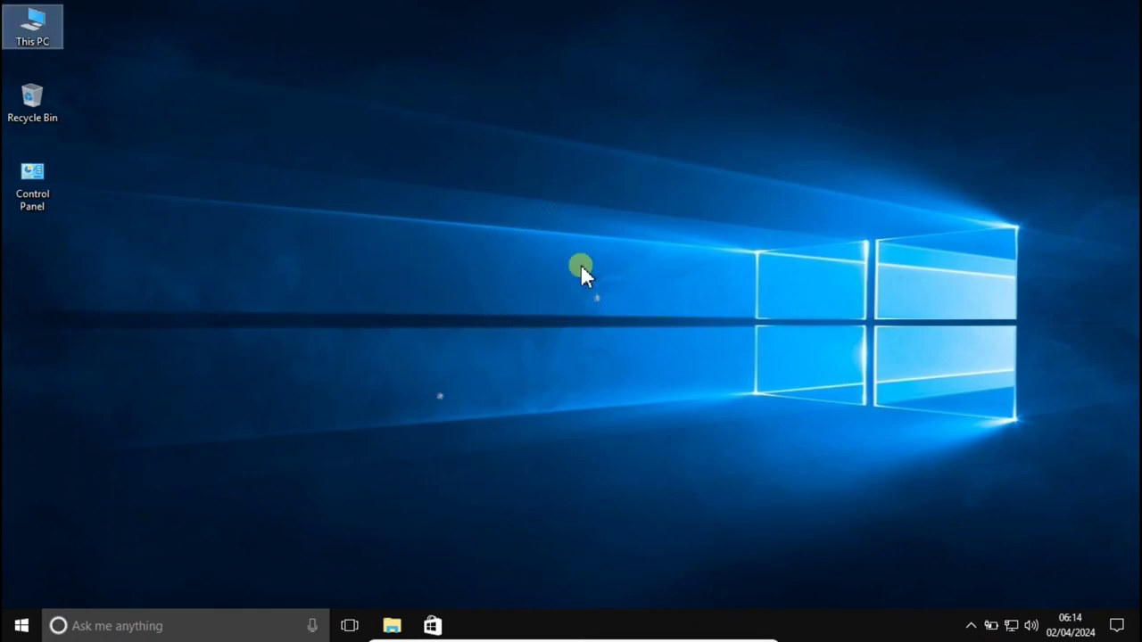
left_click(560, 254)
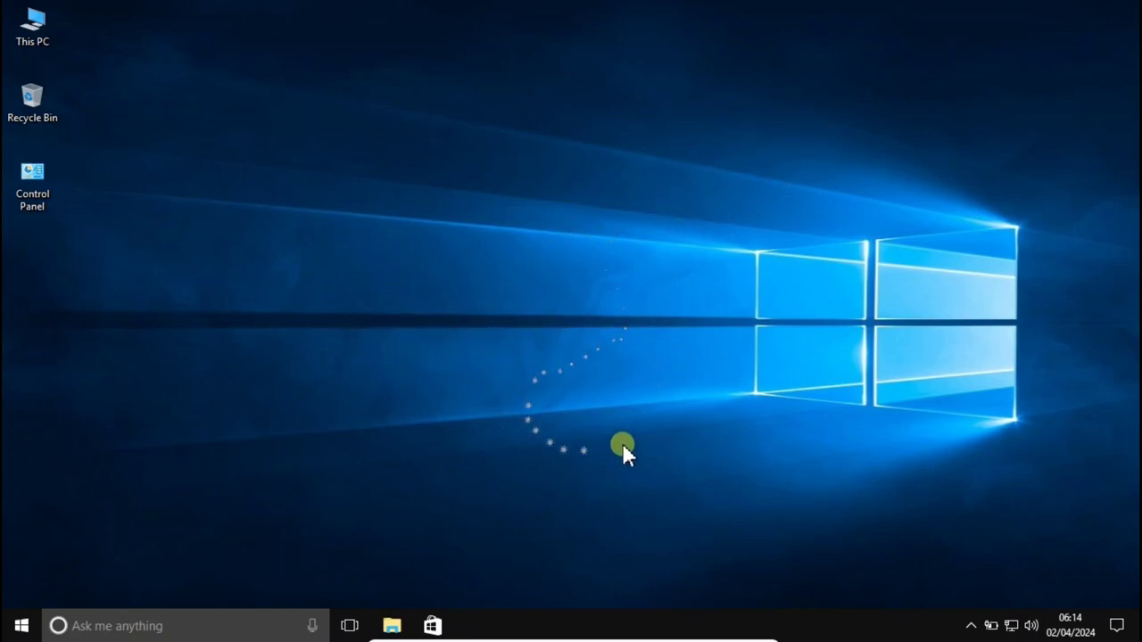
Search Windows for %temp% and open the user's temporary files folder
left_click(178, 628)
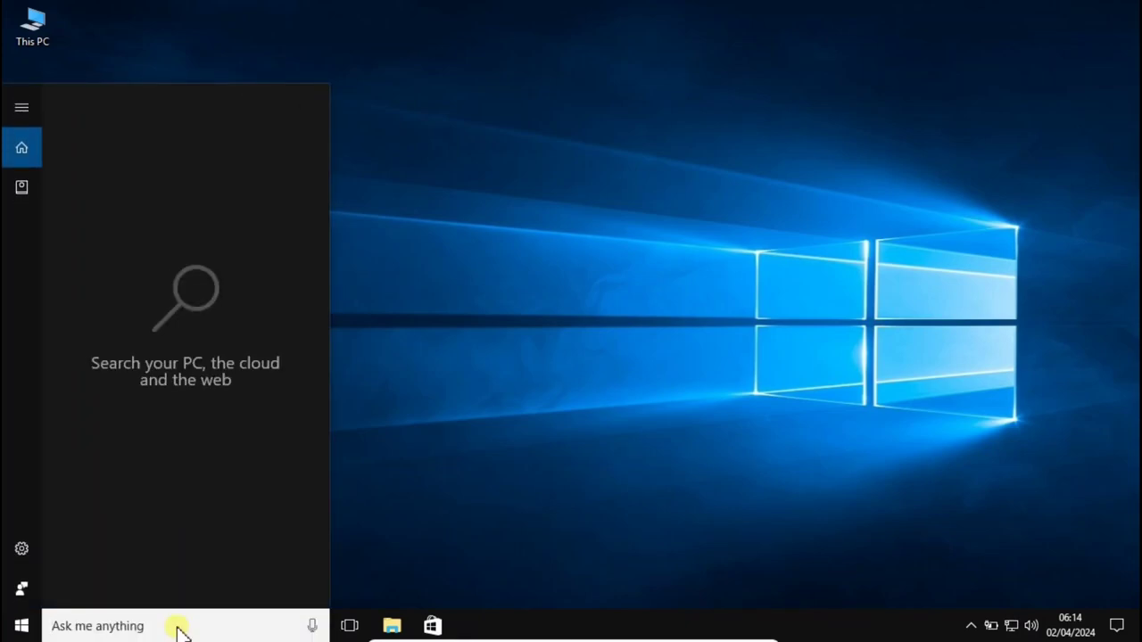
type("%")
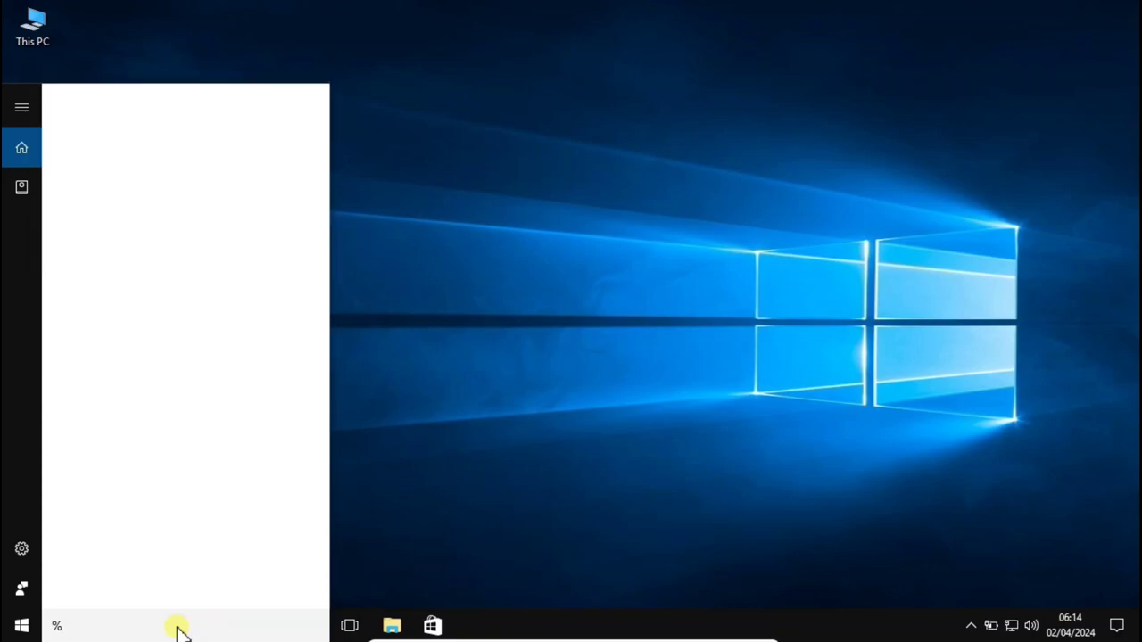
type("teemp%")
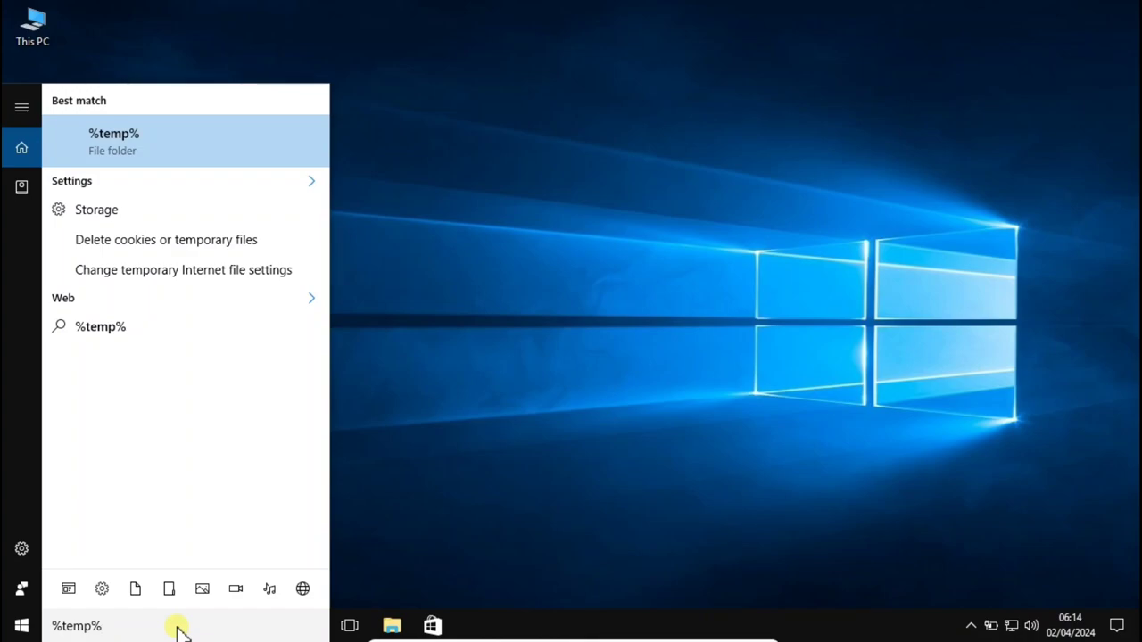
key("Return")
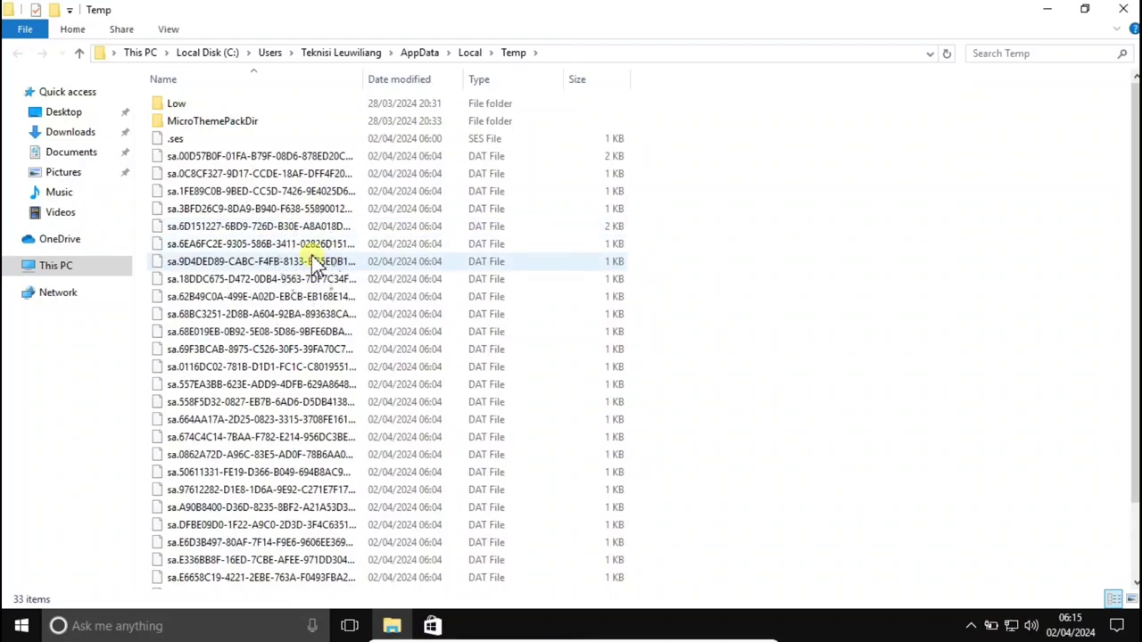
Delete all files and folders in the Temp folder and close its window
left_click(305, 247)
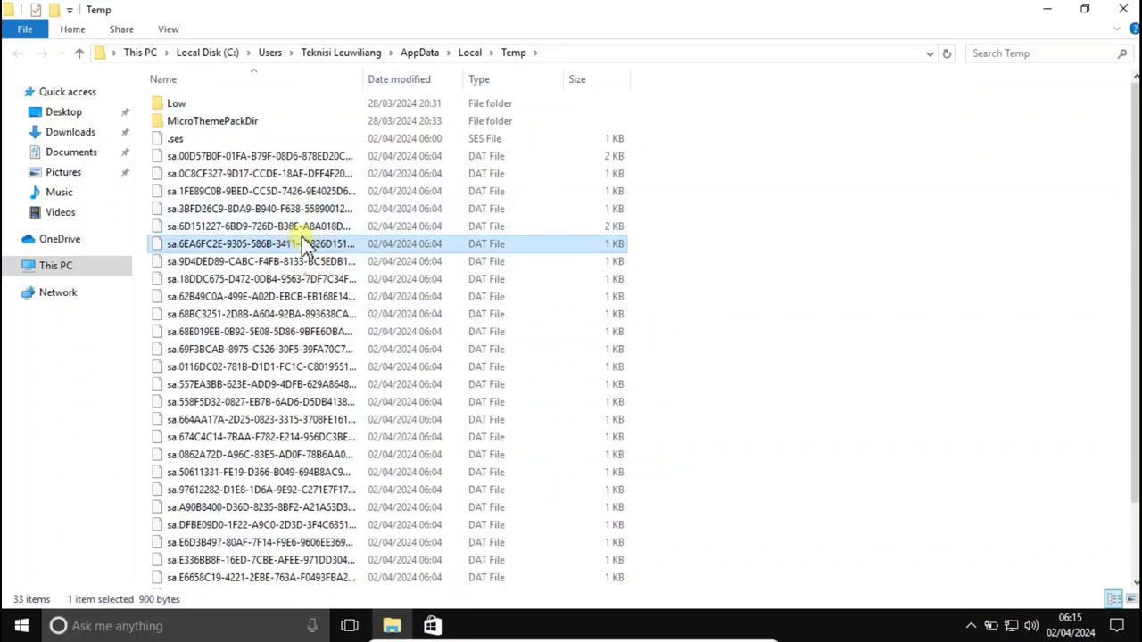
key("ctrl+a")
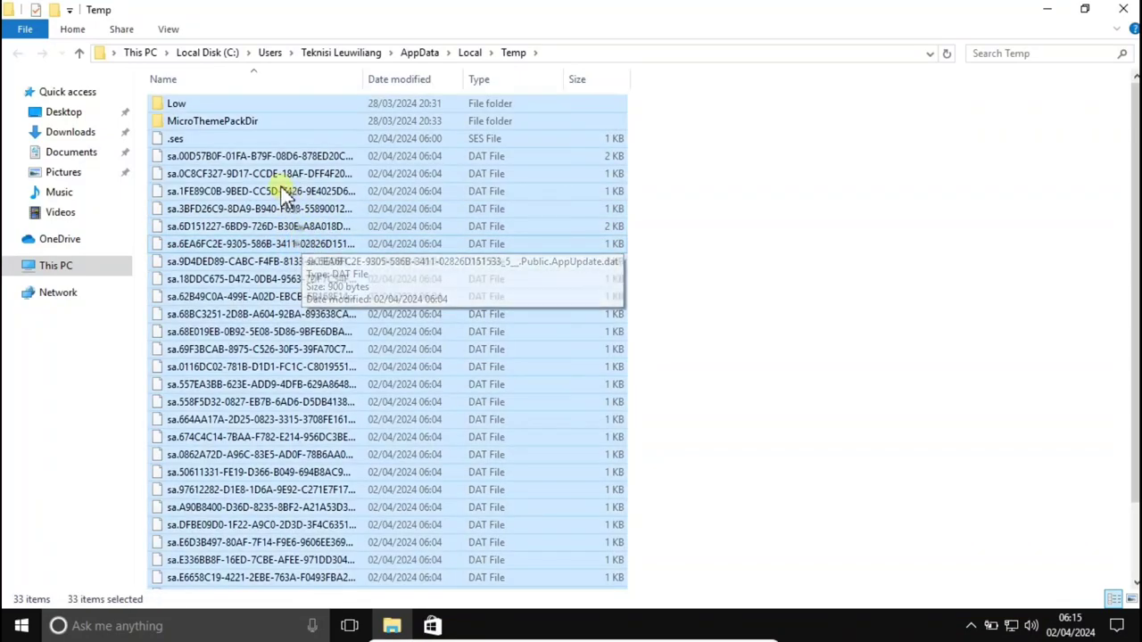
right_click(278, 191)
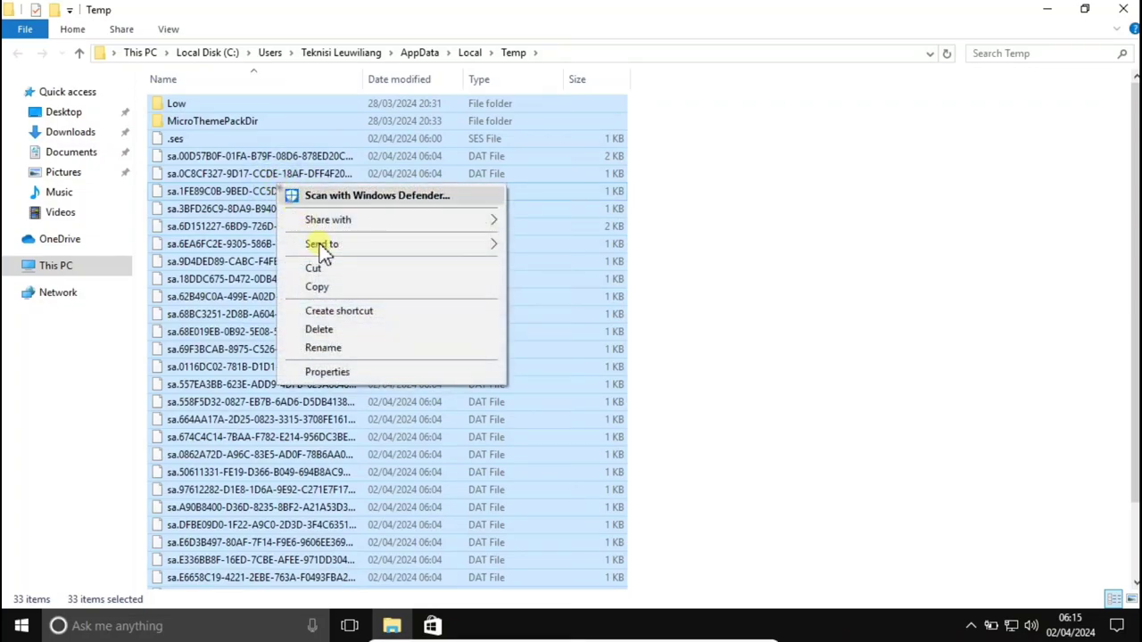
left_click(339, 327)
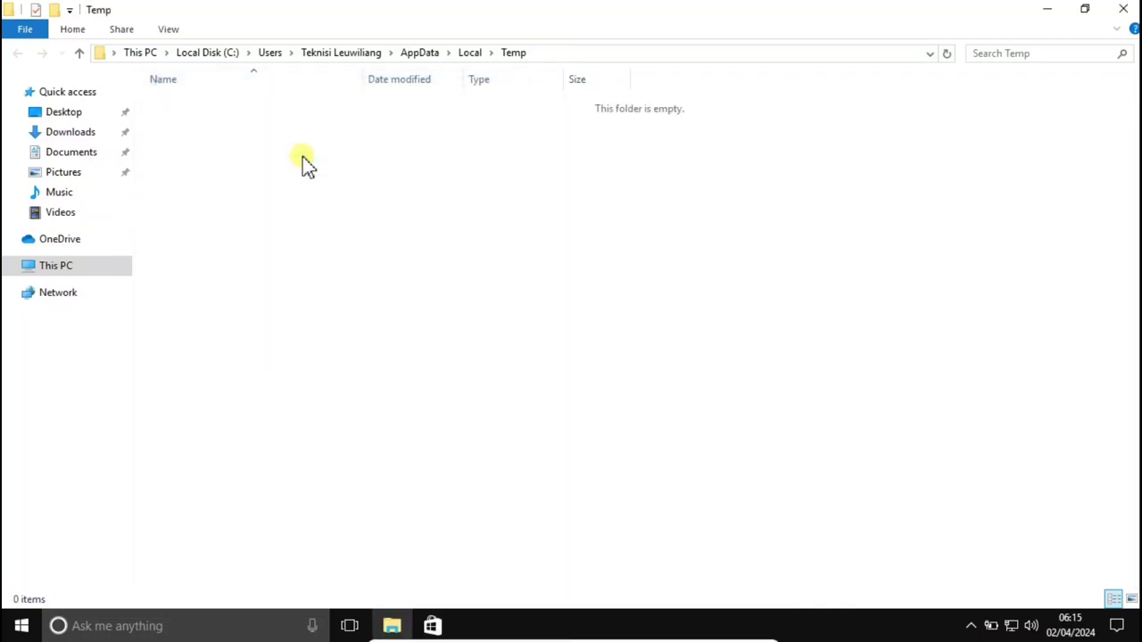
left_click(1128, 9)
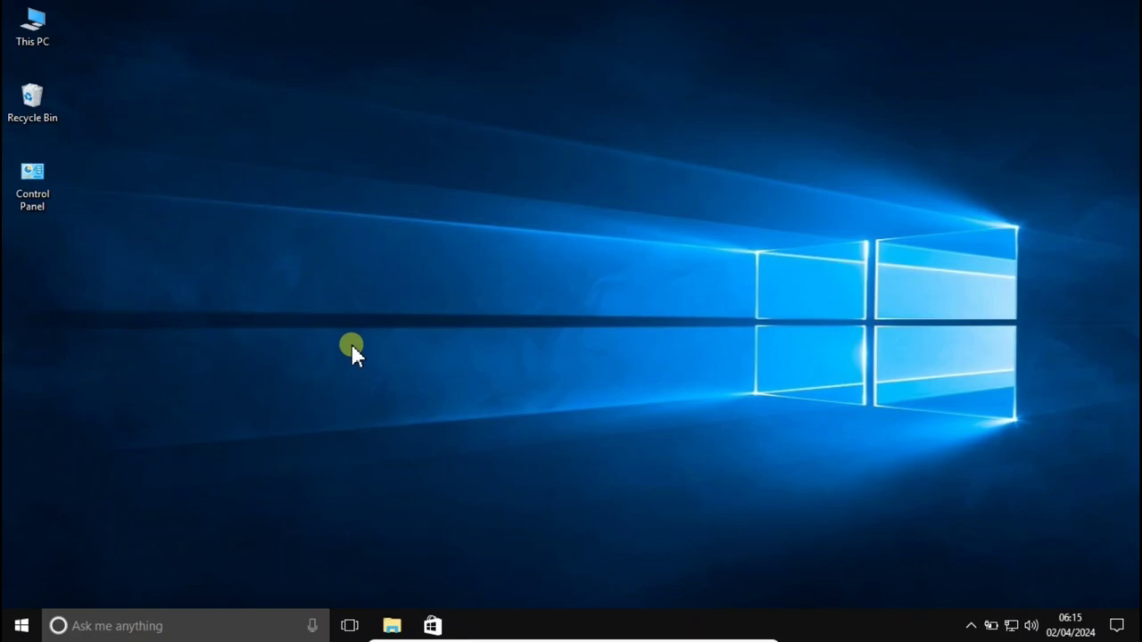
Open the Windows prefetch folder with the Run command "prefetch", granting permanent access to the folder
key("super+r")
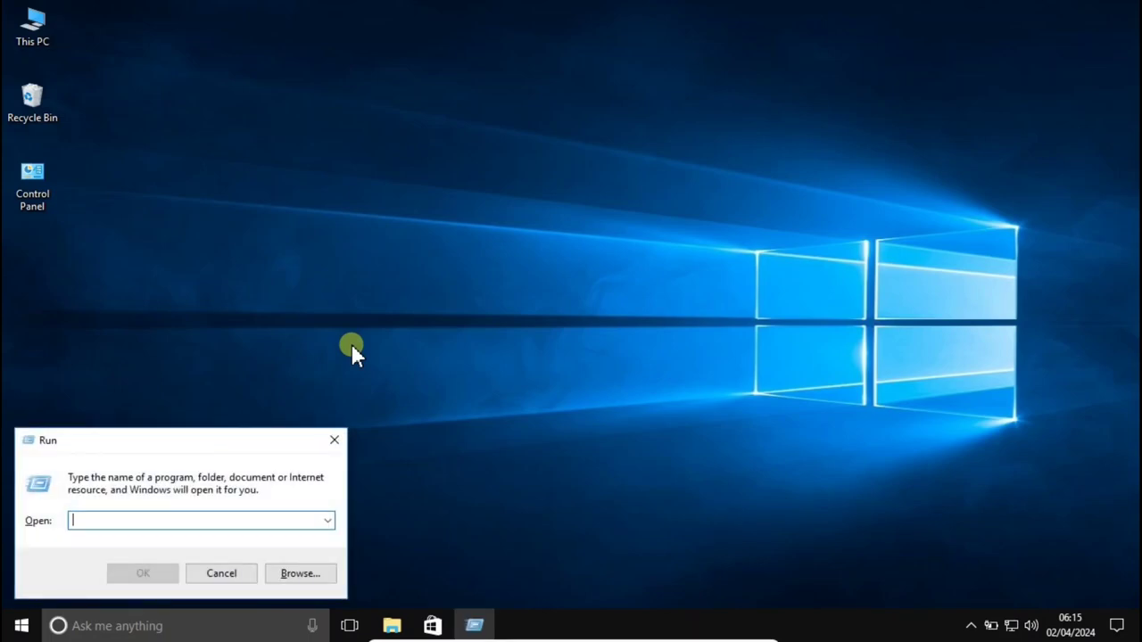
type("pe")
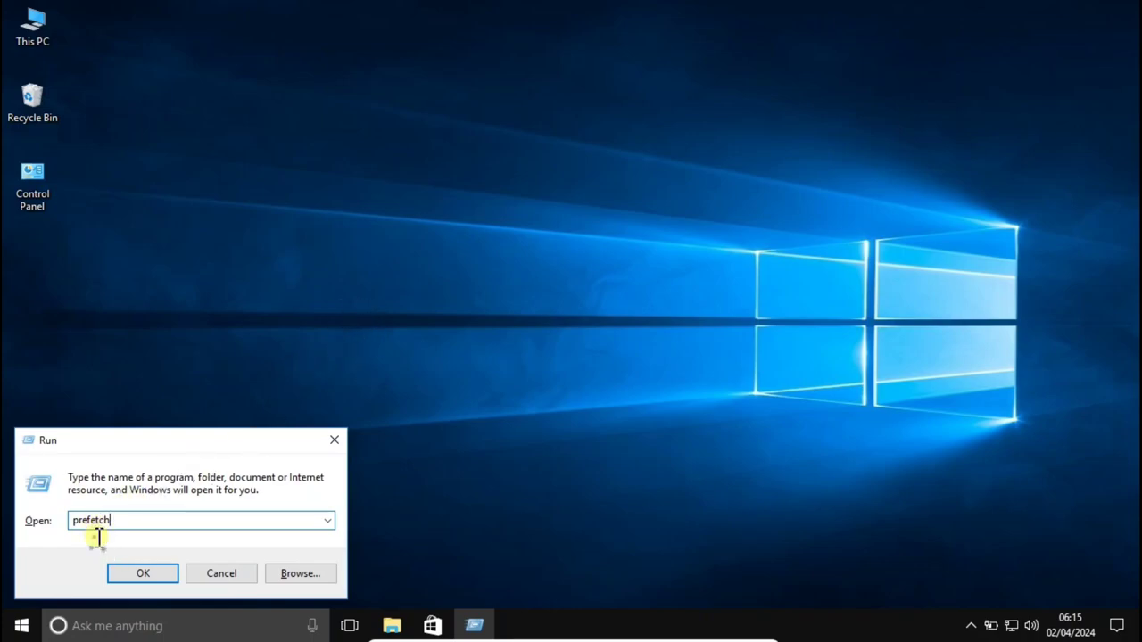
left_click(129, 575)
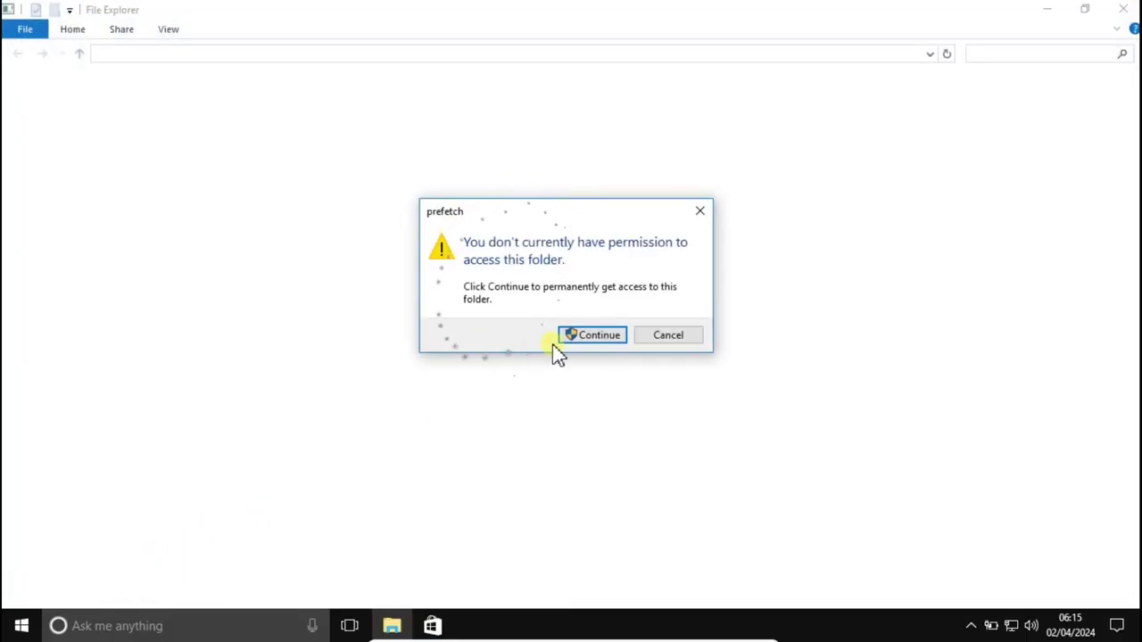
left_click(609, 341)
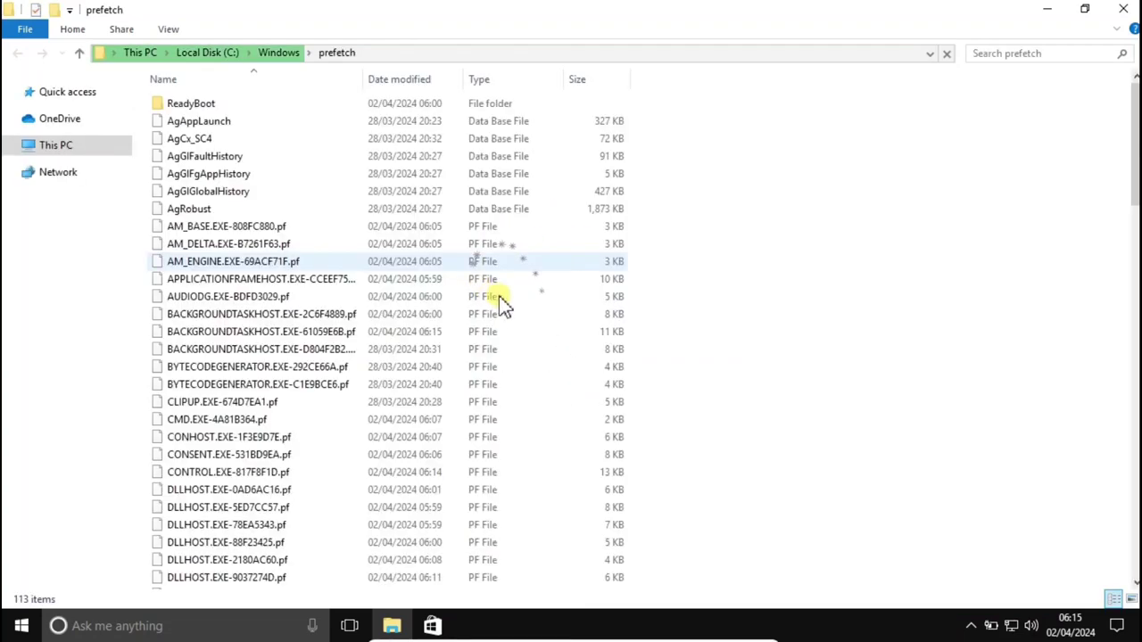
Delete all the items in the prefetch folder and close its window
left_click(247, 280)
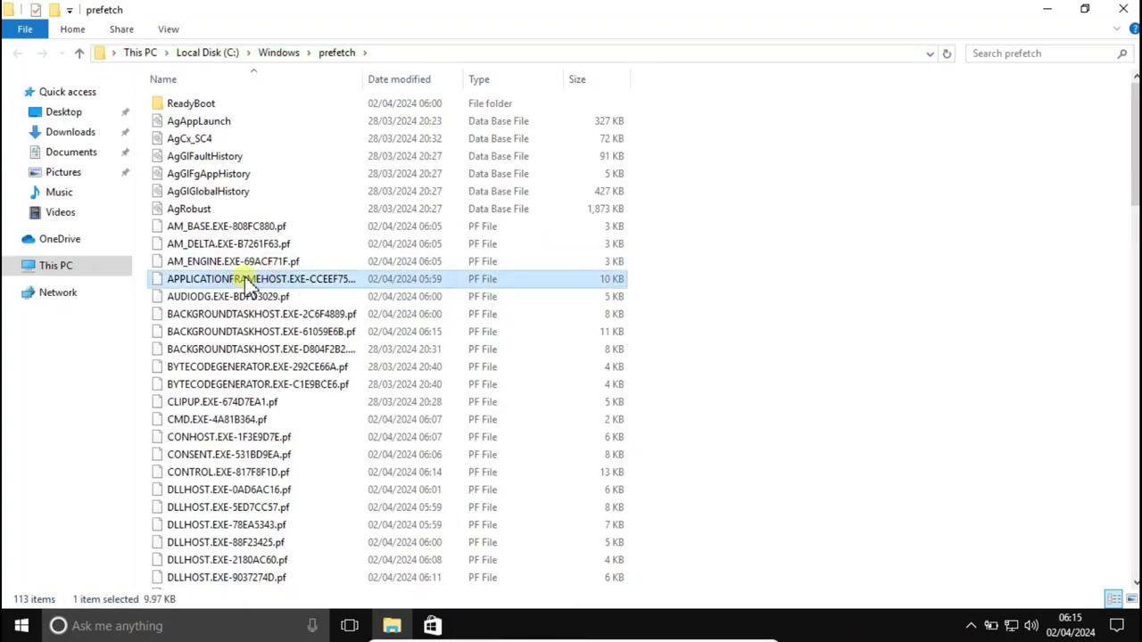
key("ctrl+a")
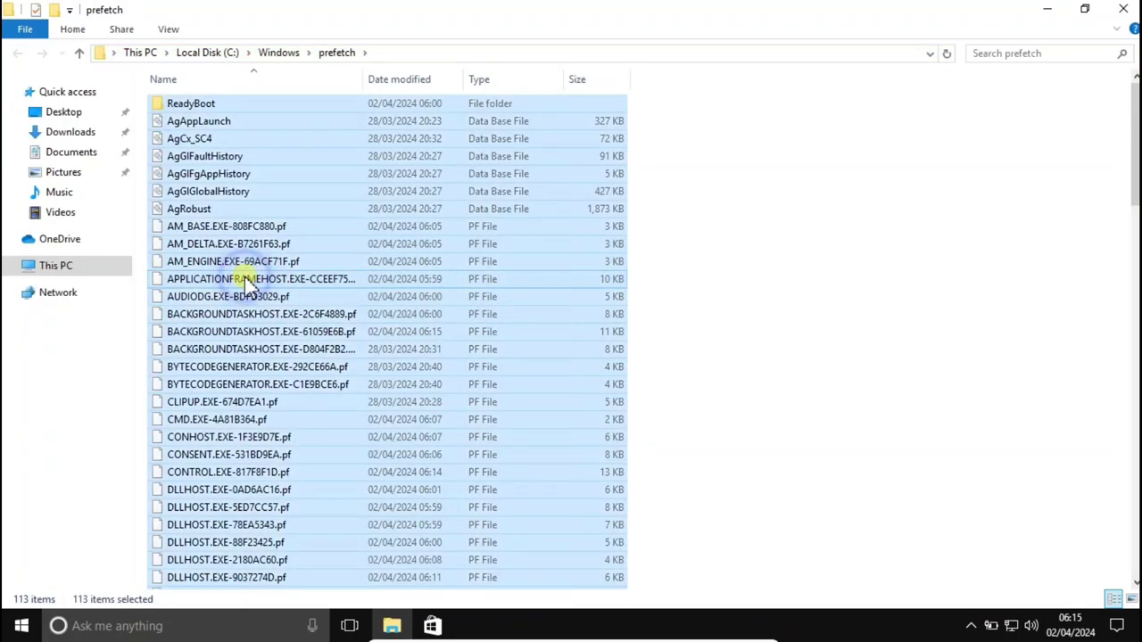
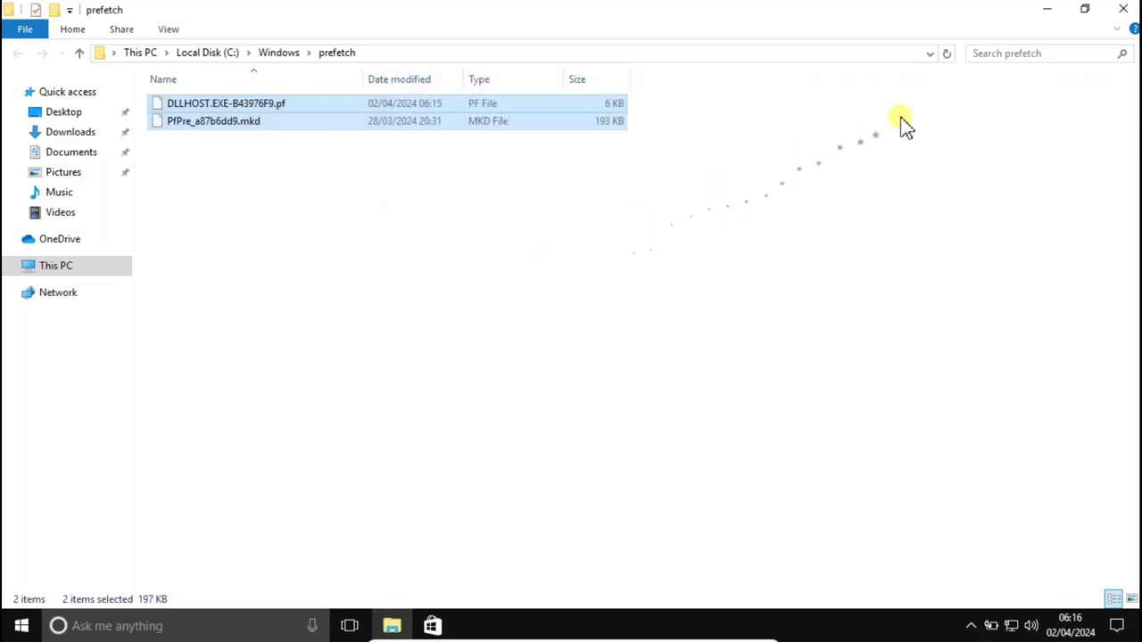
left_click(1124, 9)
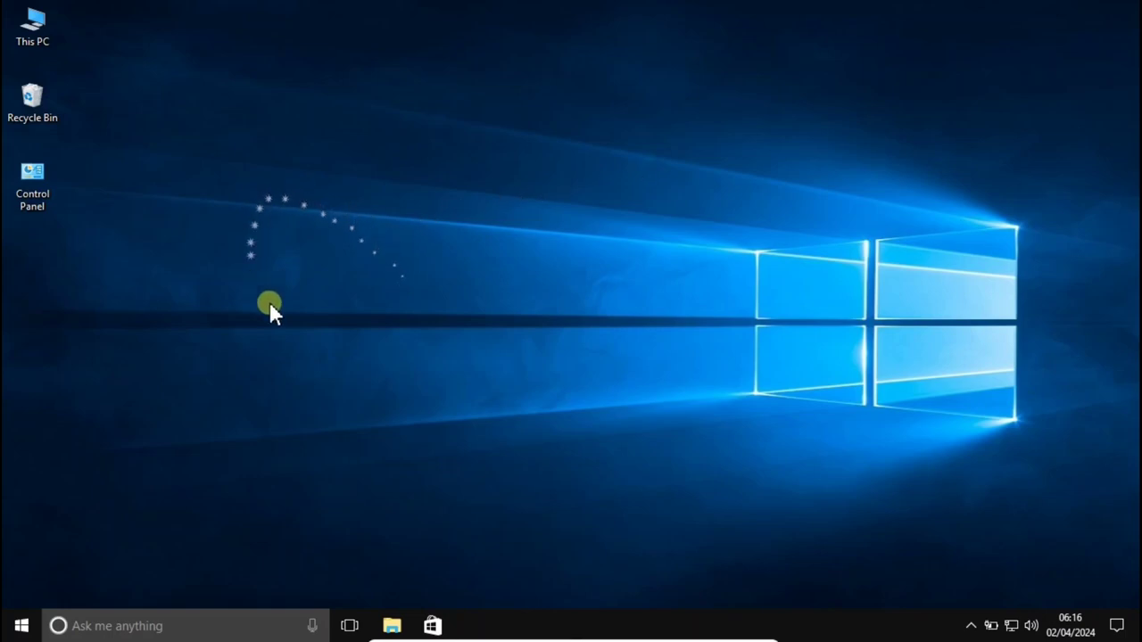
Empty the Recycle Bin, confirming the permanent deletion, and deselect its desktop icon
left_click(34, 100)
right_click(36, 103)
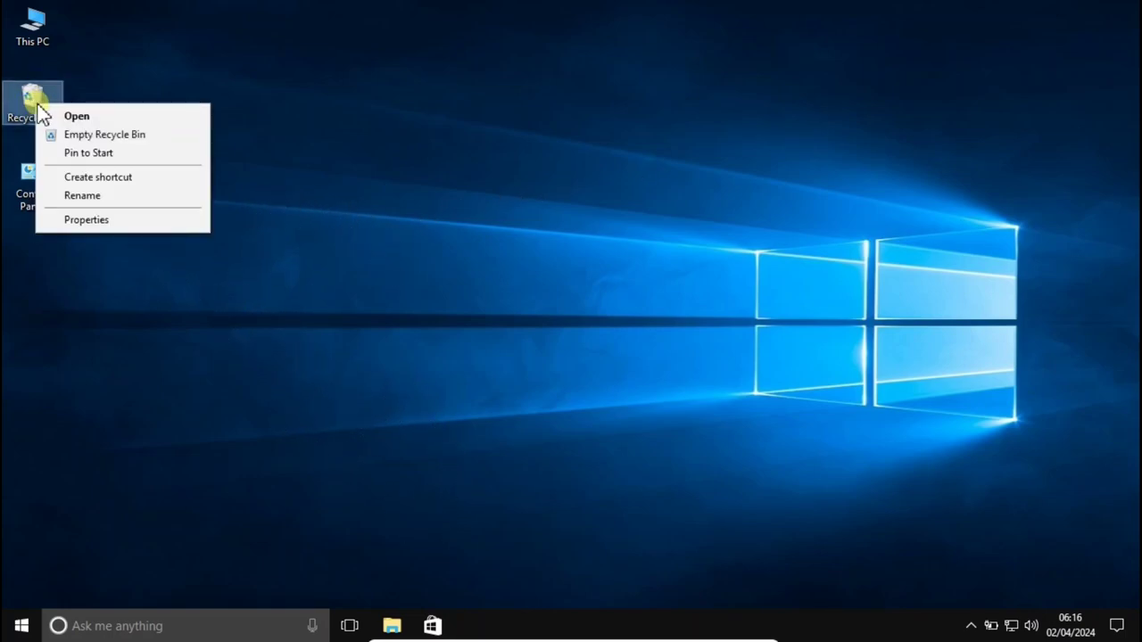
left_click(85, 135)
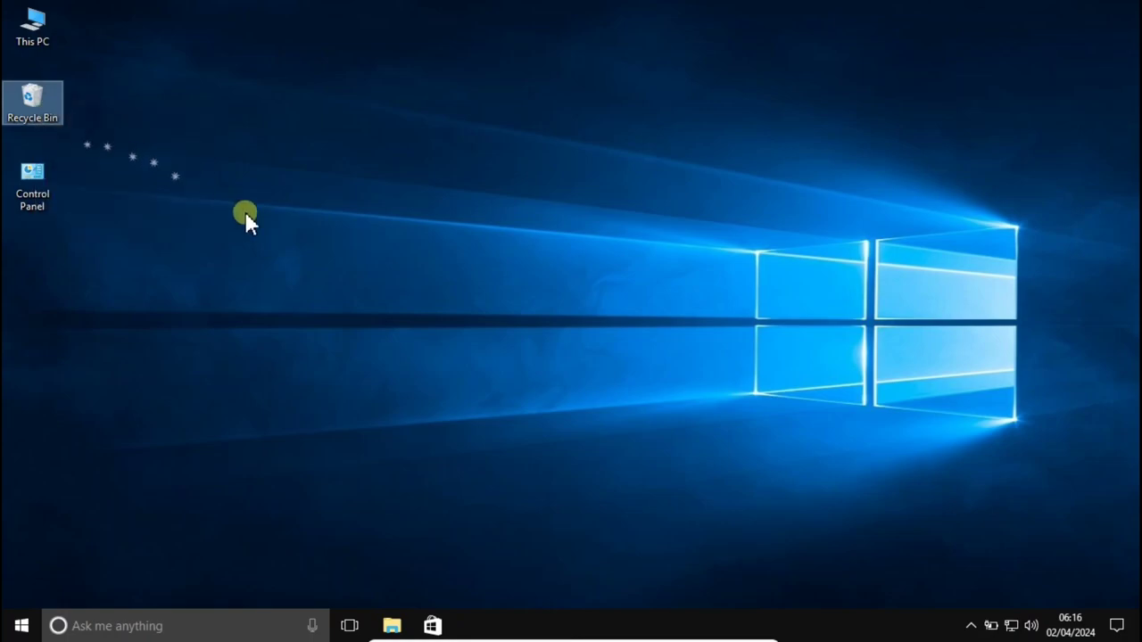
left_click(648, 331)
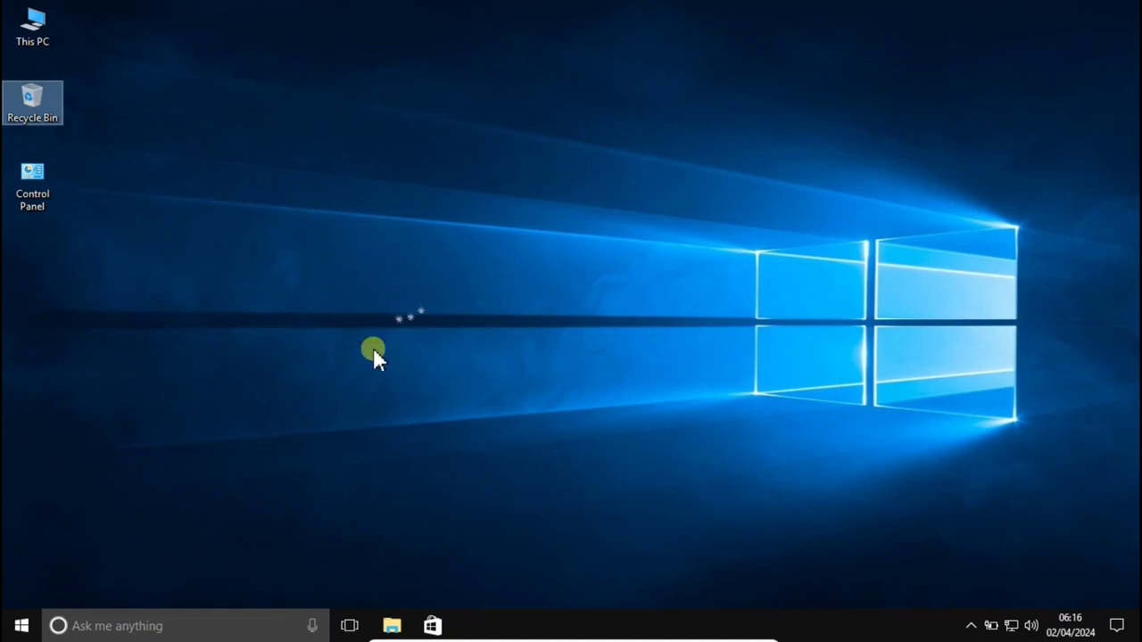
left_click(439, 254)
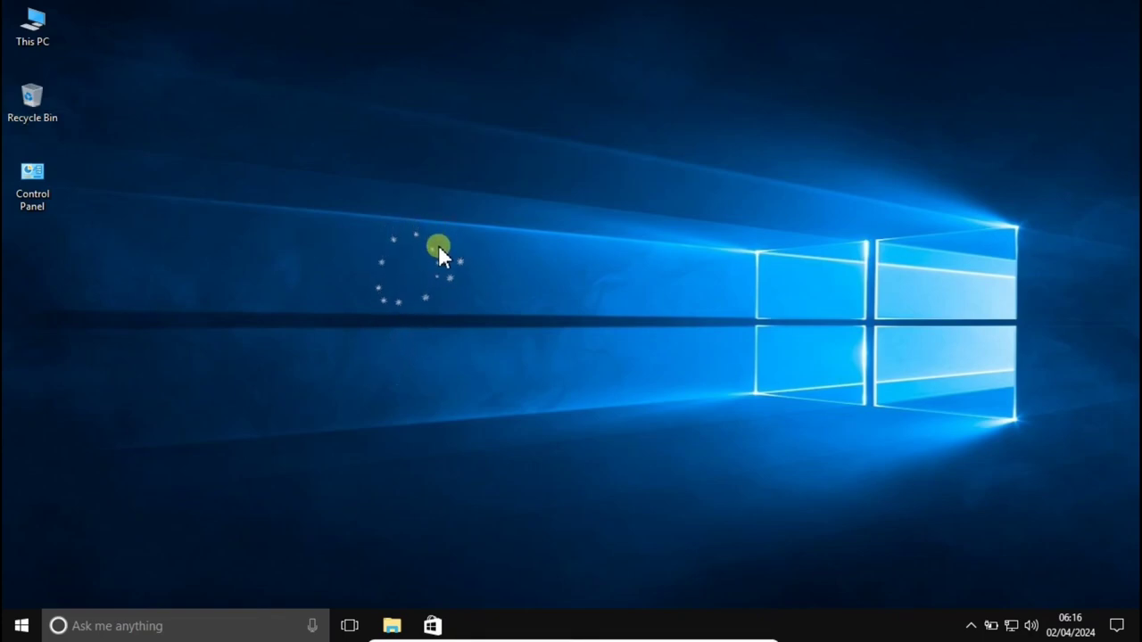
Search Windows for msconfig and open System Configuration at its boot settings
left_click(168, 626)
left_click(496, 404)
left_click(199, 627)
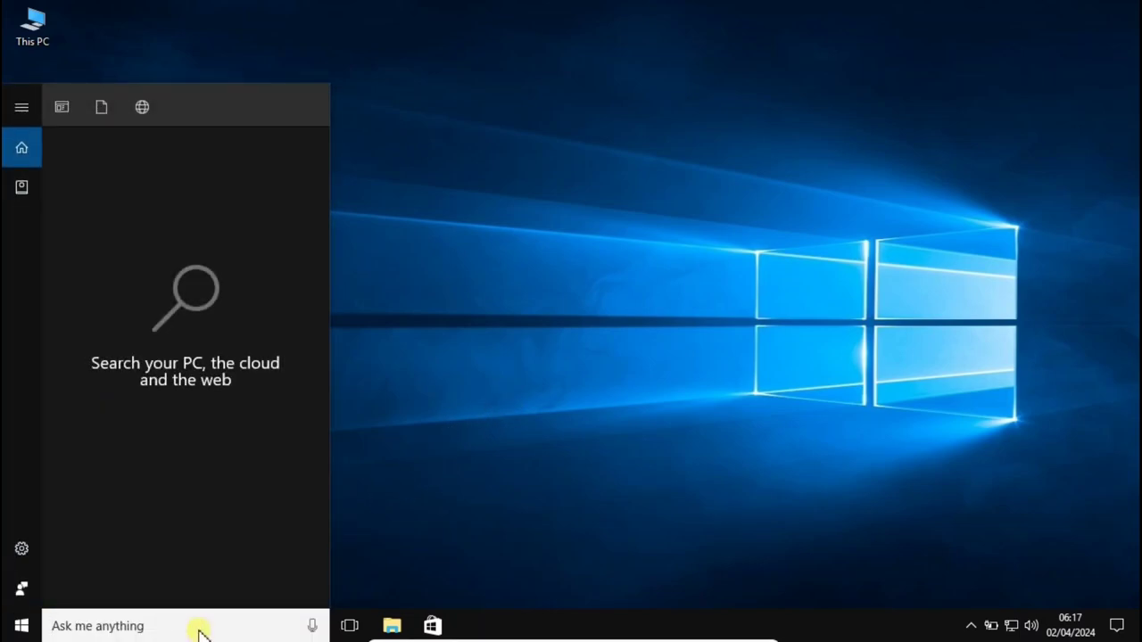
type("msconf")
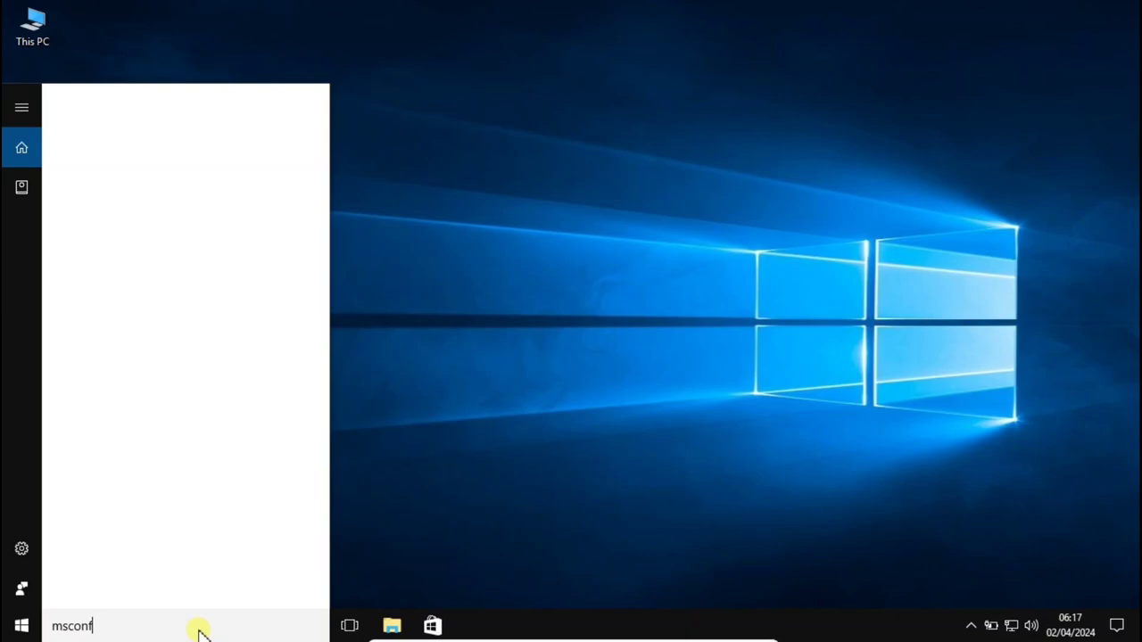
type("ig")
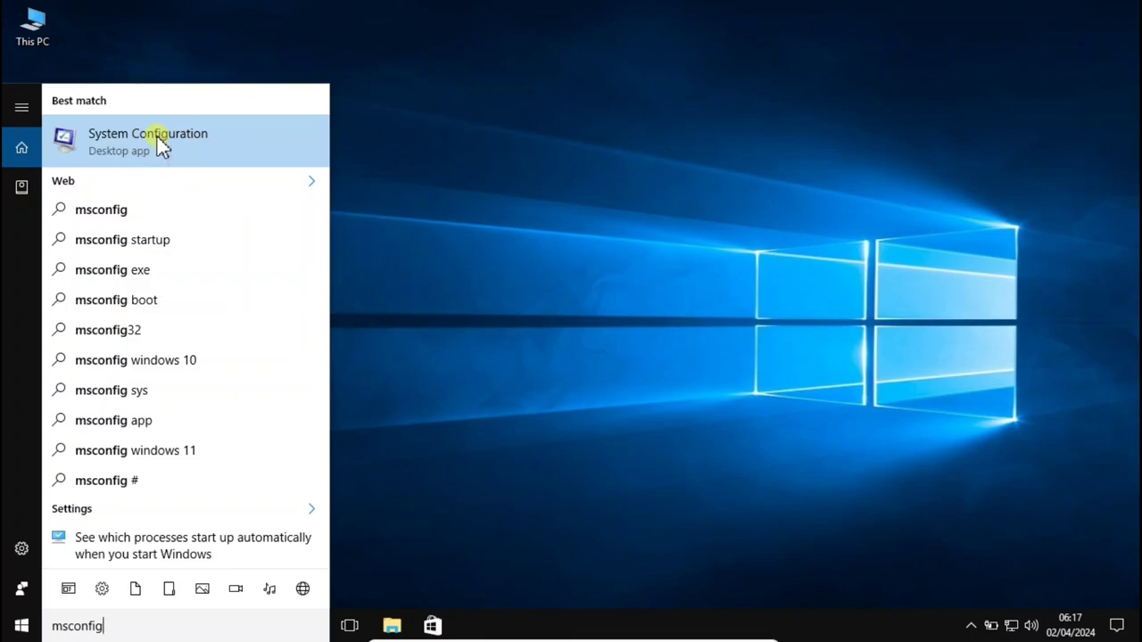
left_click(157, 143)
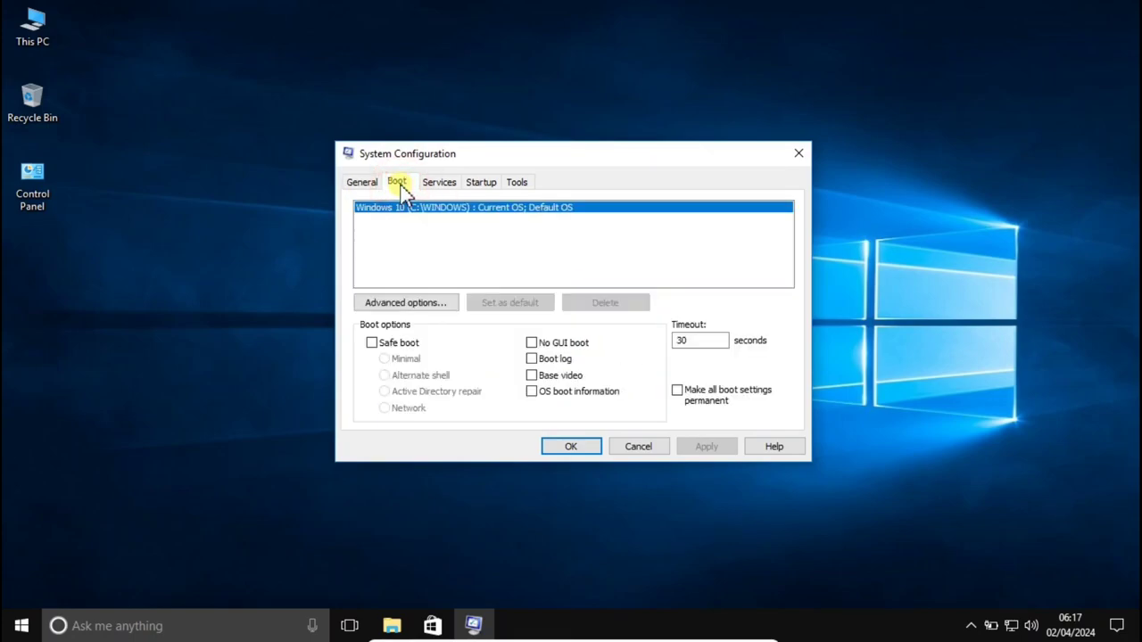
In the advanced boot options, enable the number of processors at 1 and the maximum memory at 4096, and accept them
left_click(429, 305)
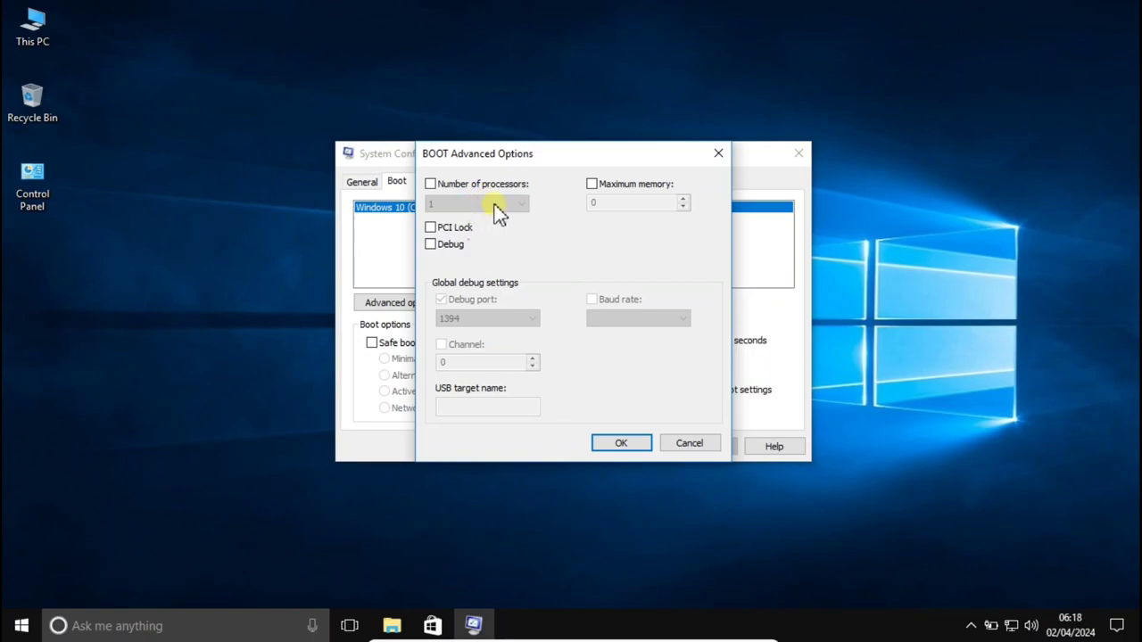
left_click(430, 184)
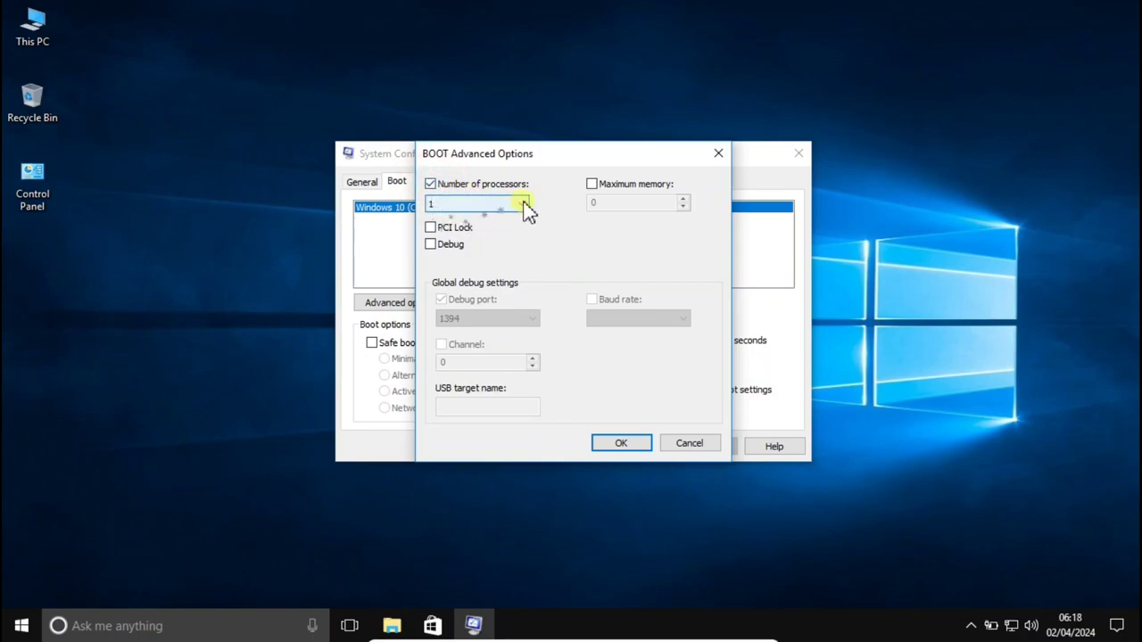
left_click(526, 206)
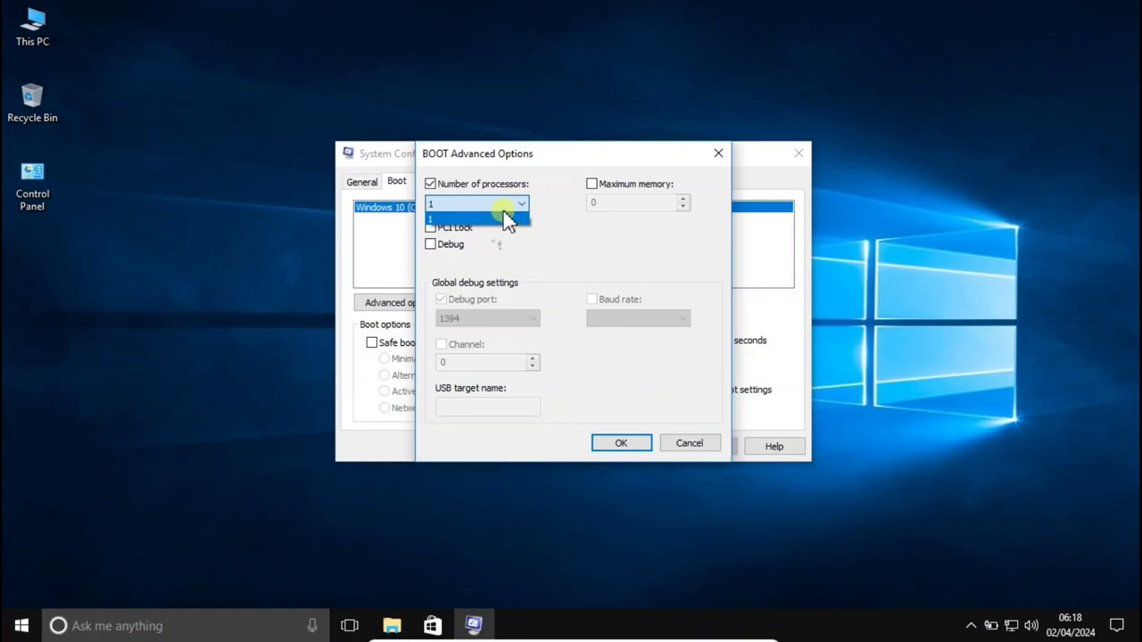
left_click(505, 219)
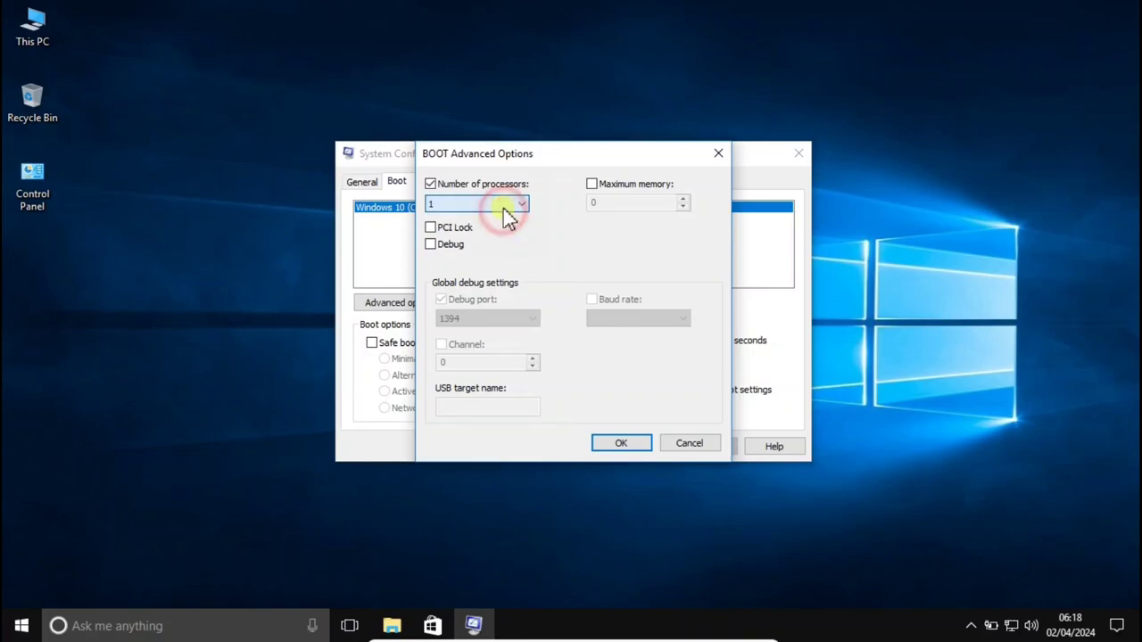
left_click(592, 185)
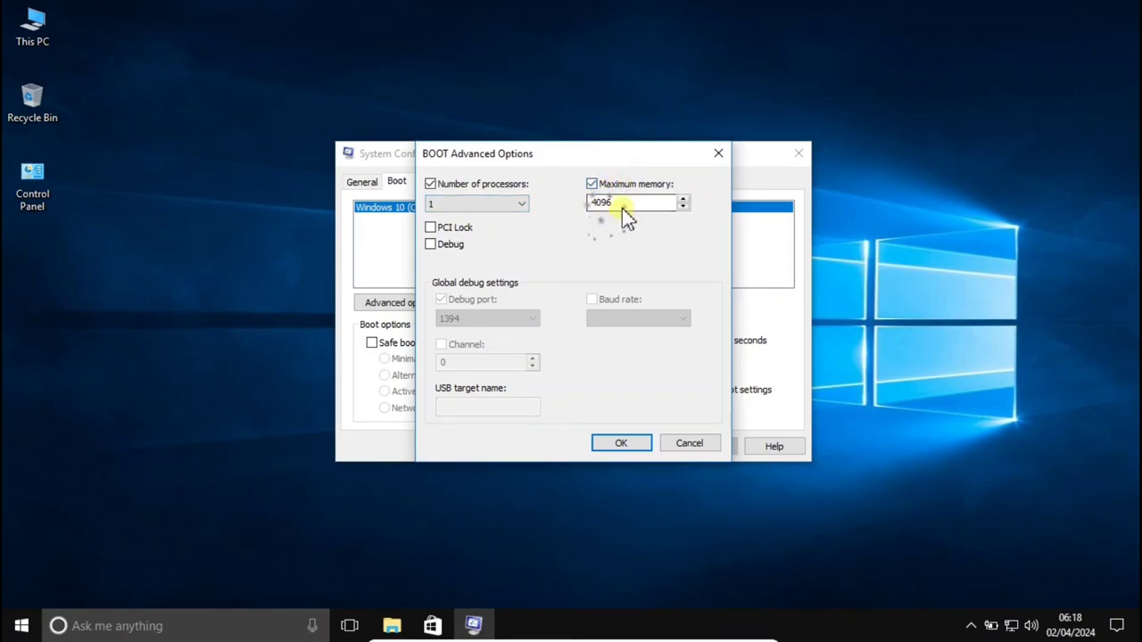
left_click(621, 443)
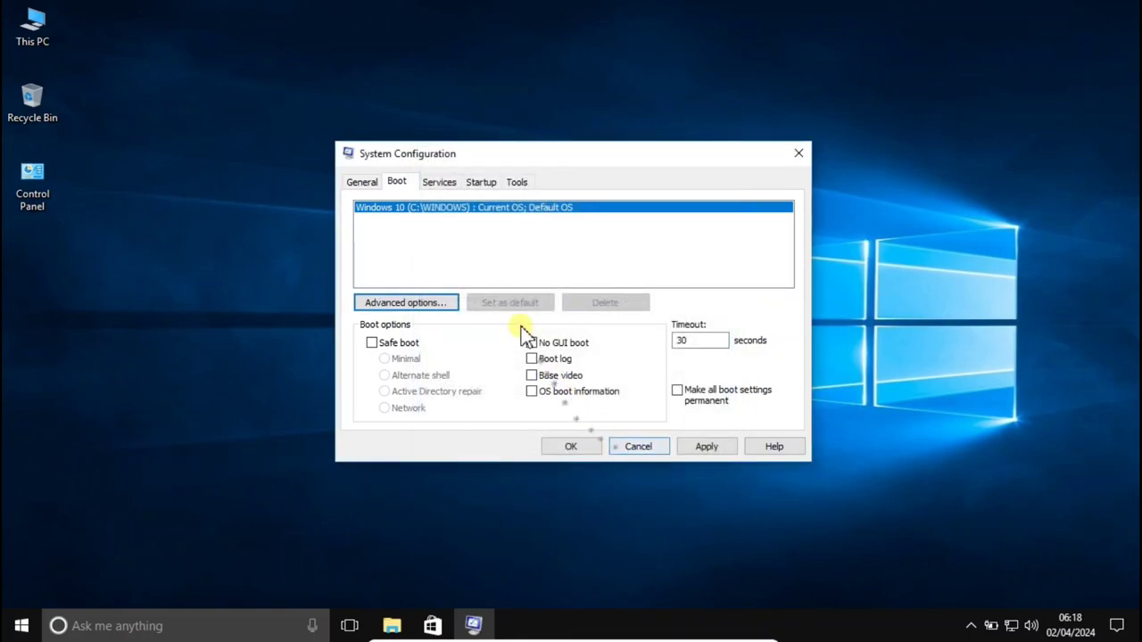
Hide all Microsoft services in the System Configuration services list, accept the configuration and exit without restarting
left_click(449, 185)
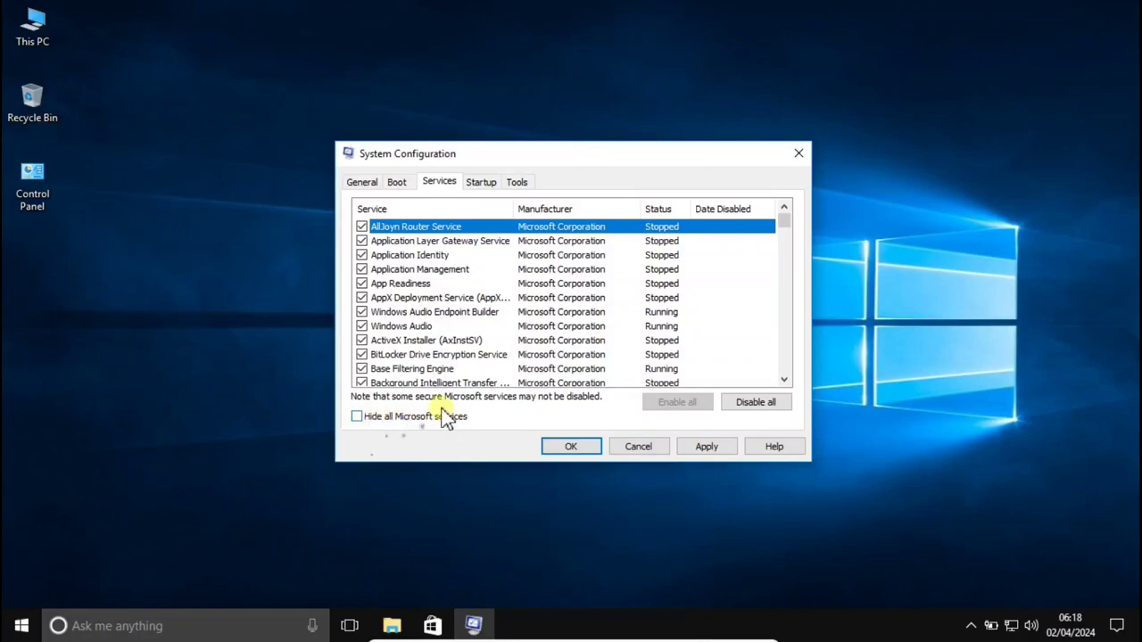
left_click(359, 418)
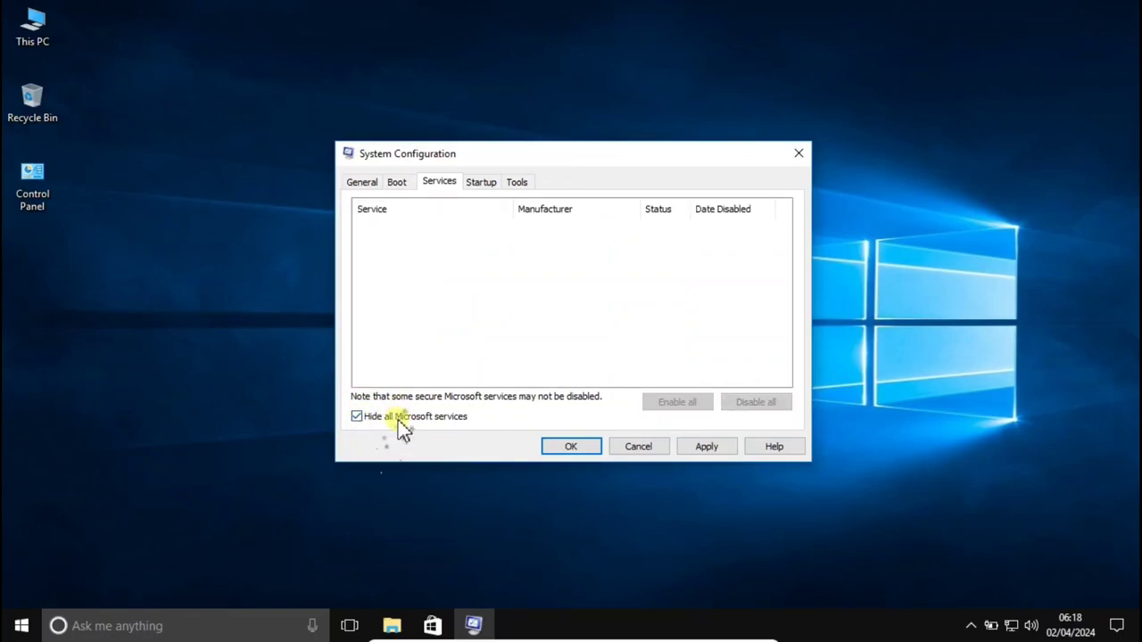
left_click(358, 420)
left_click(357, 418)
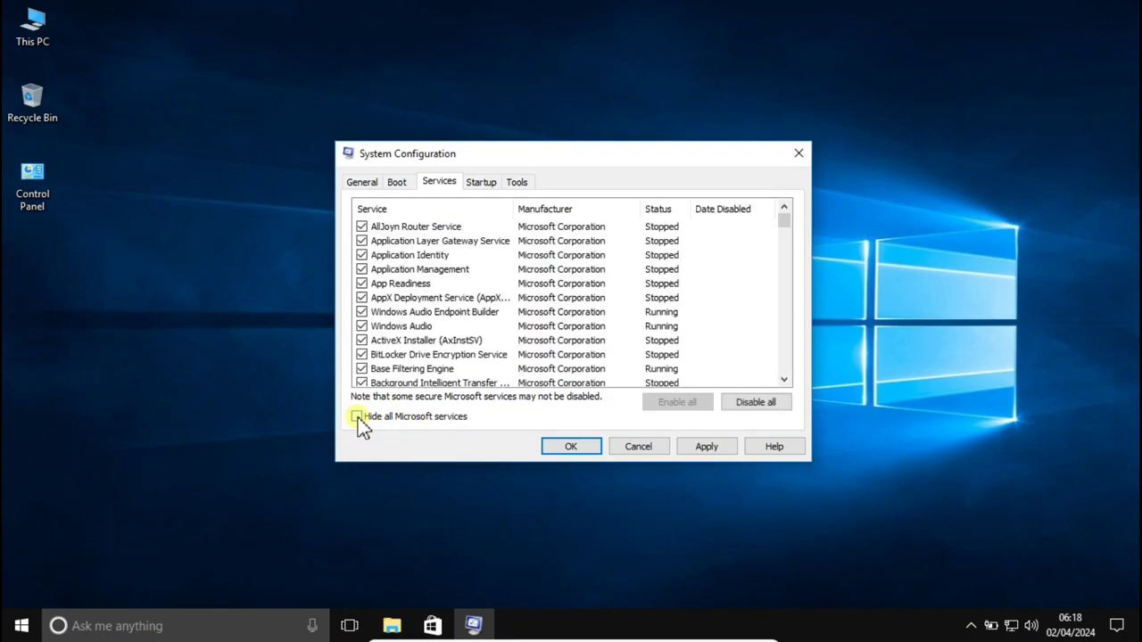
left_click(378, 414)
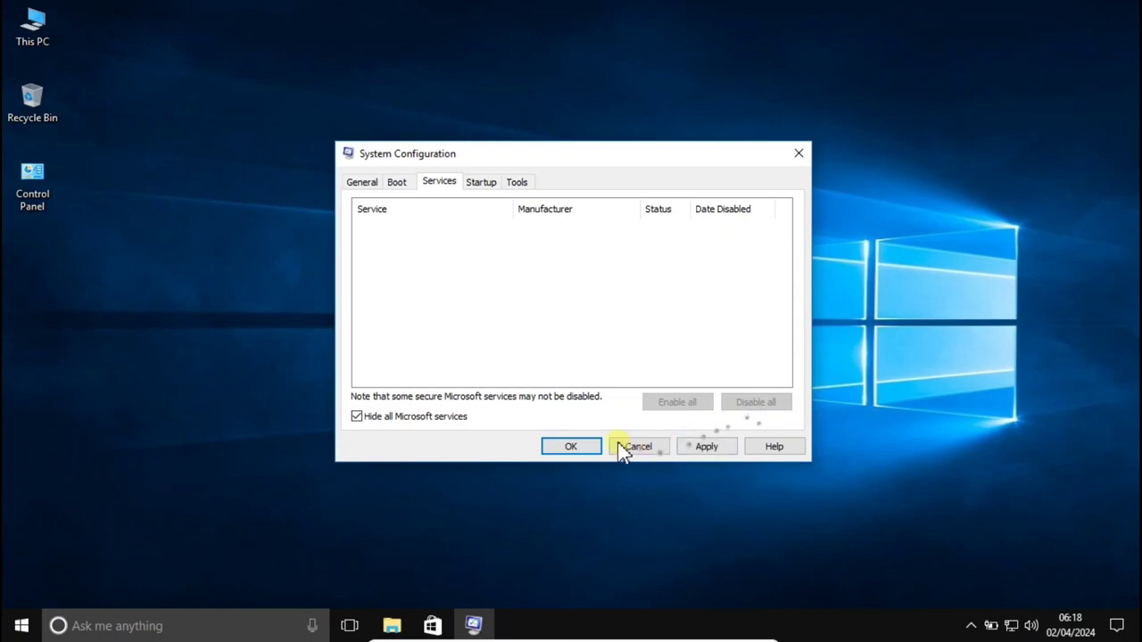
left_click(570, 446)
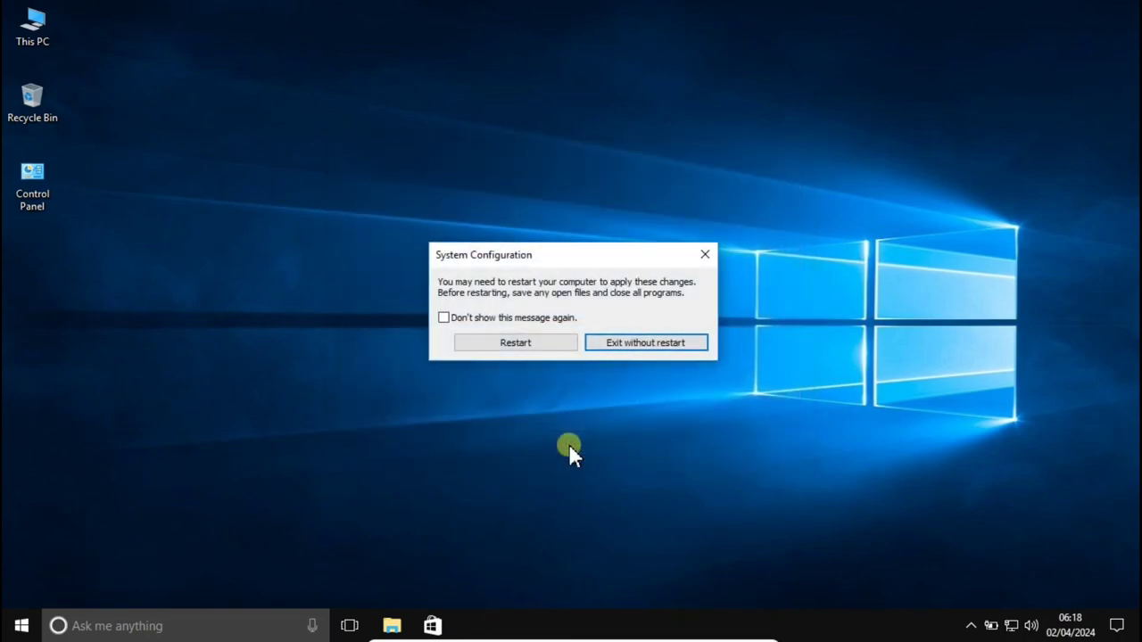
left_click(700, 348)
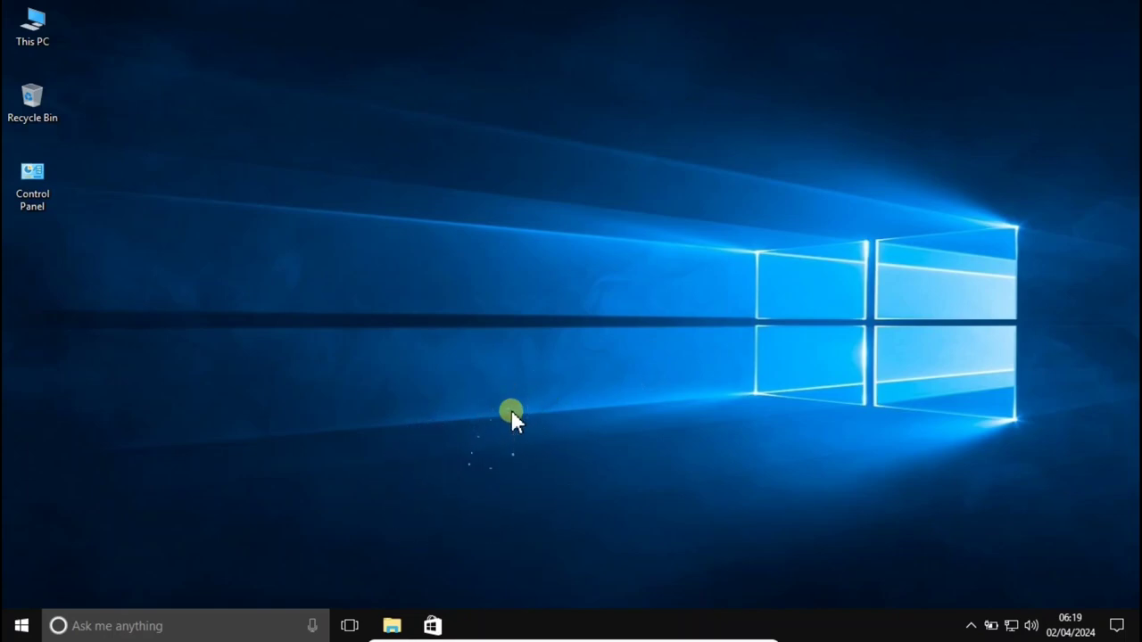
Open the properties of This PC from File Explorer and bring up the performance settings in the advanced system settings
mouse_move(458, 8)
left_click(392, 626)
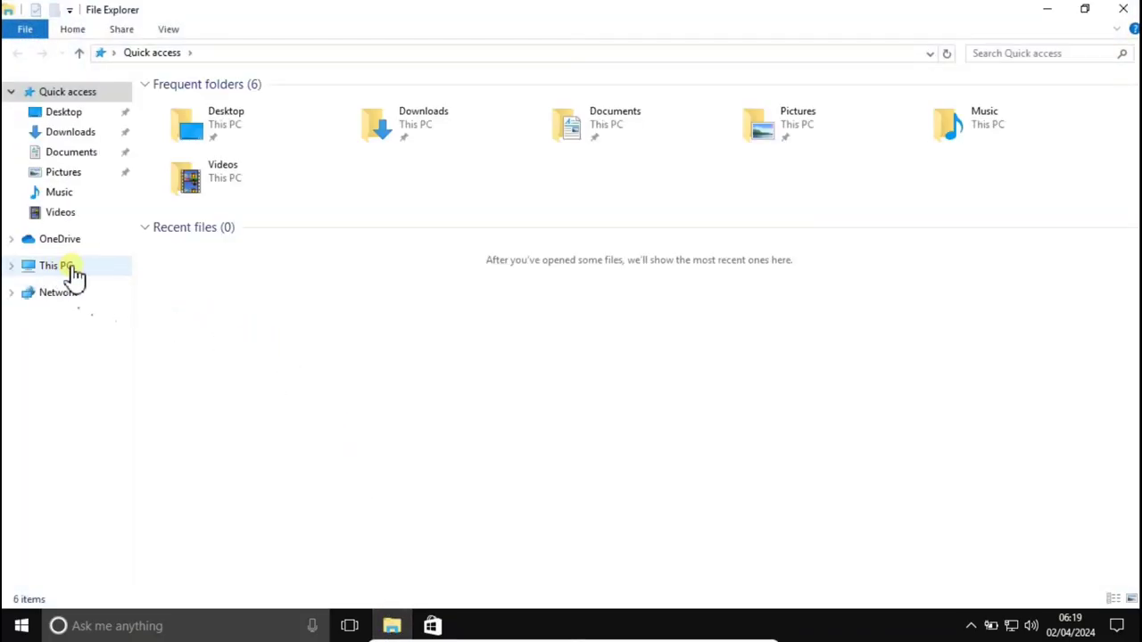
left_click(51, 266)
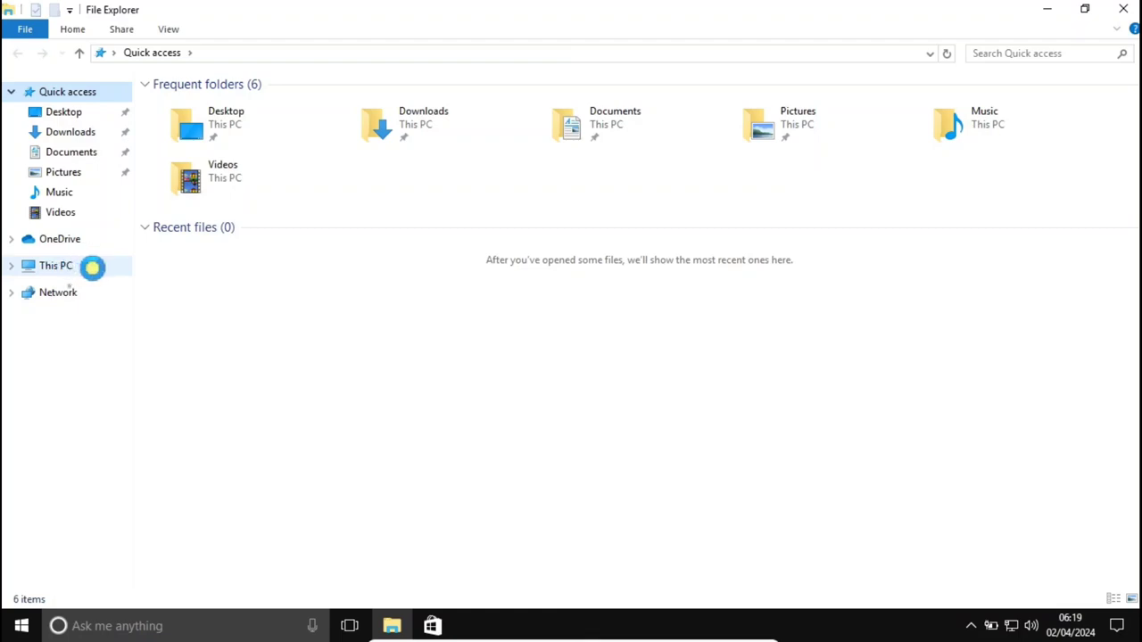
right_click(92, 267)
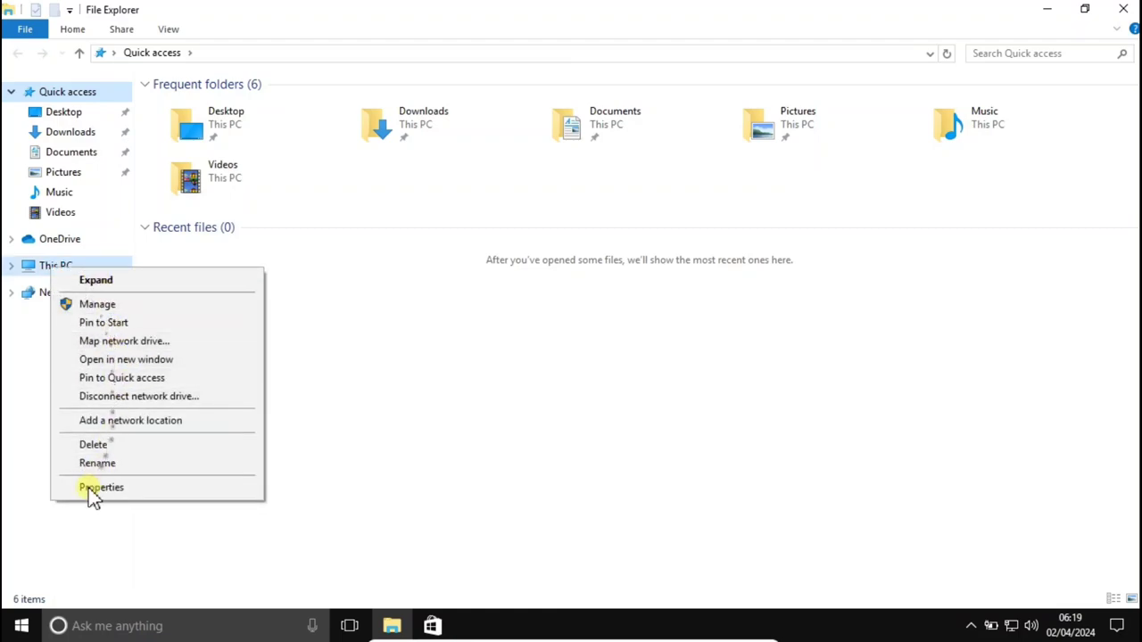
left_click(136, 496)
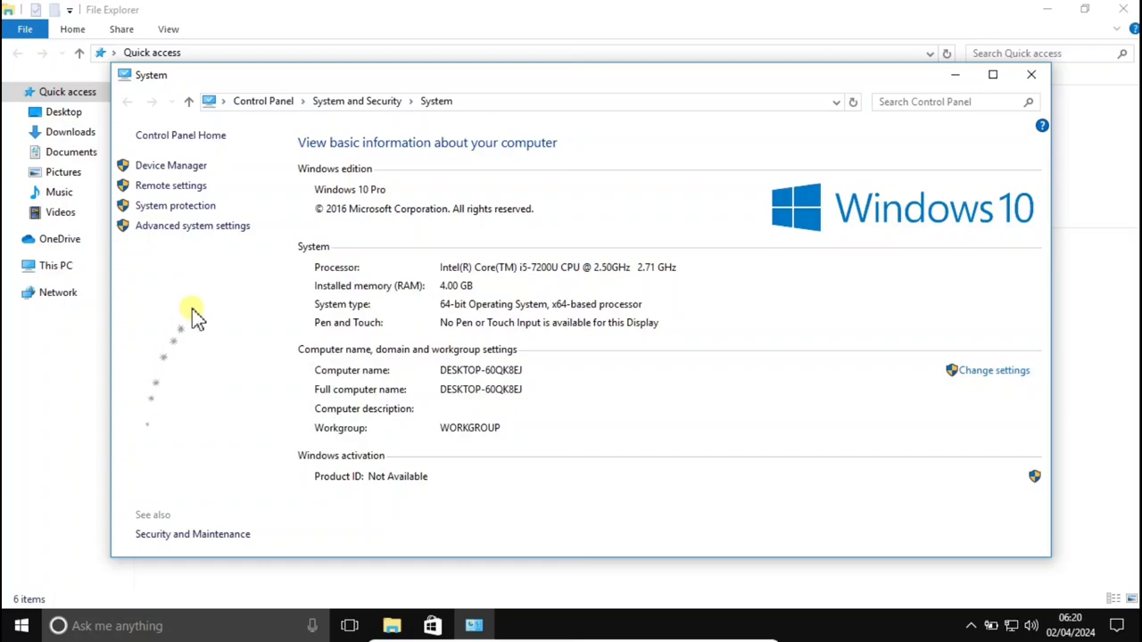
left_click(189, 226)
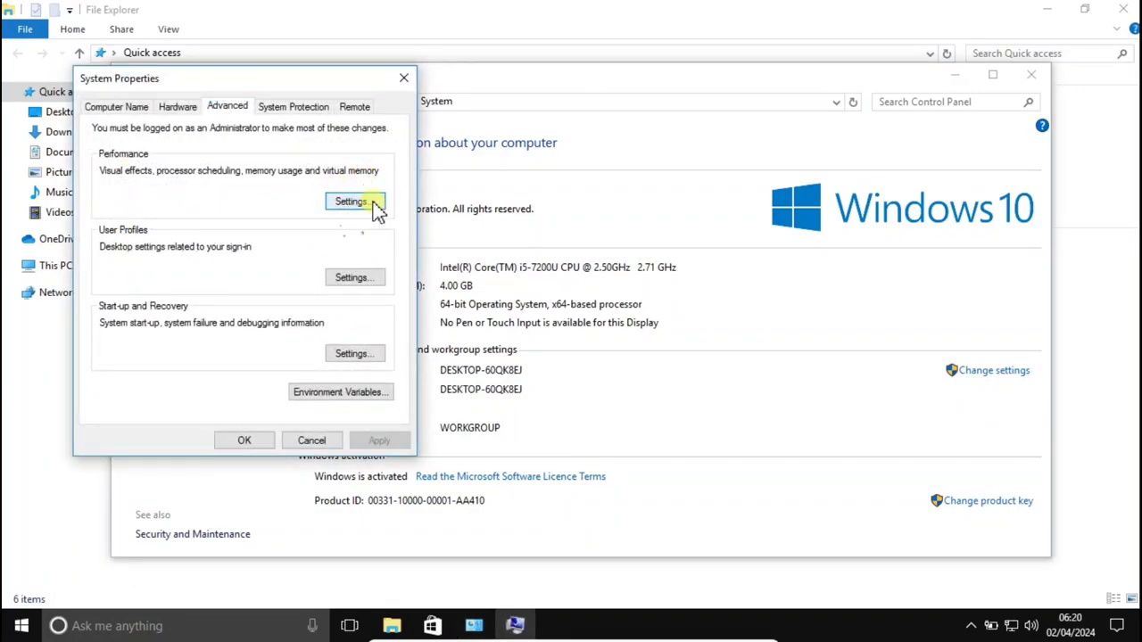
left_click(370, 206)
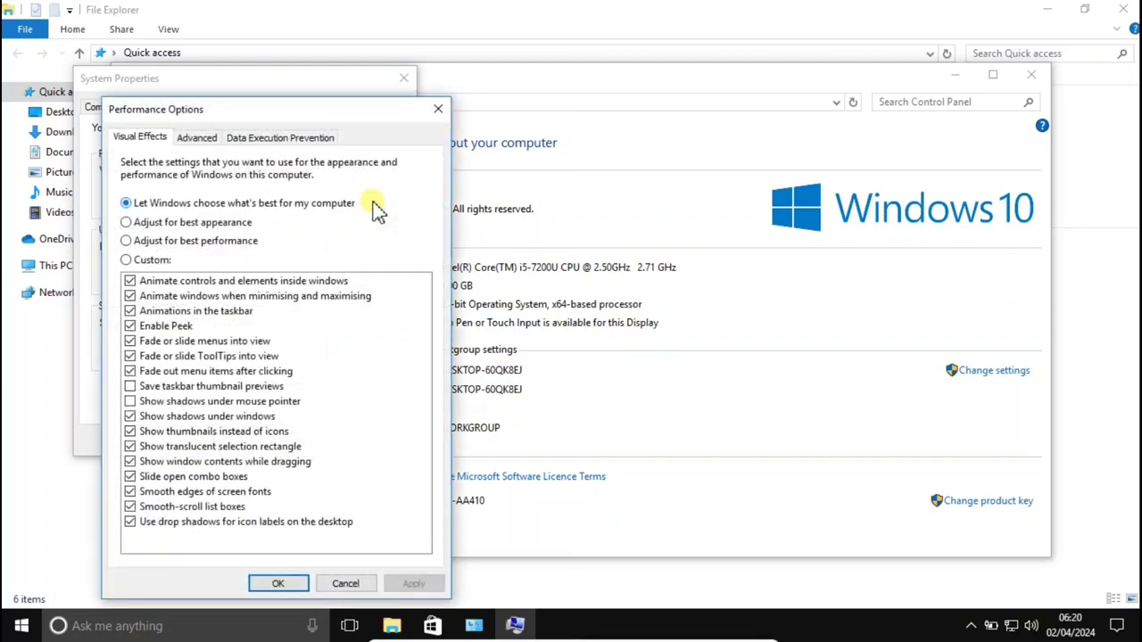
Adjust the visual effects for best performance, re-enable only Smooth edges of screen fonts, and apply the settings
left_click(165, 241)
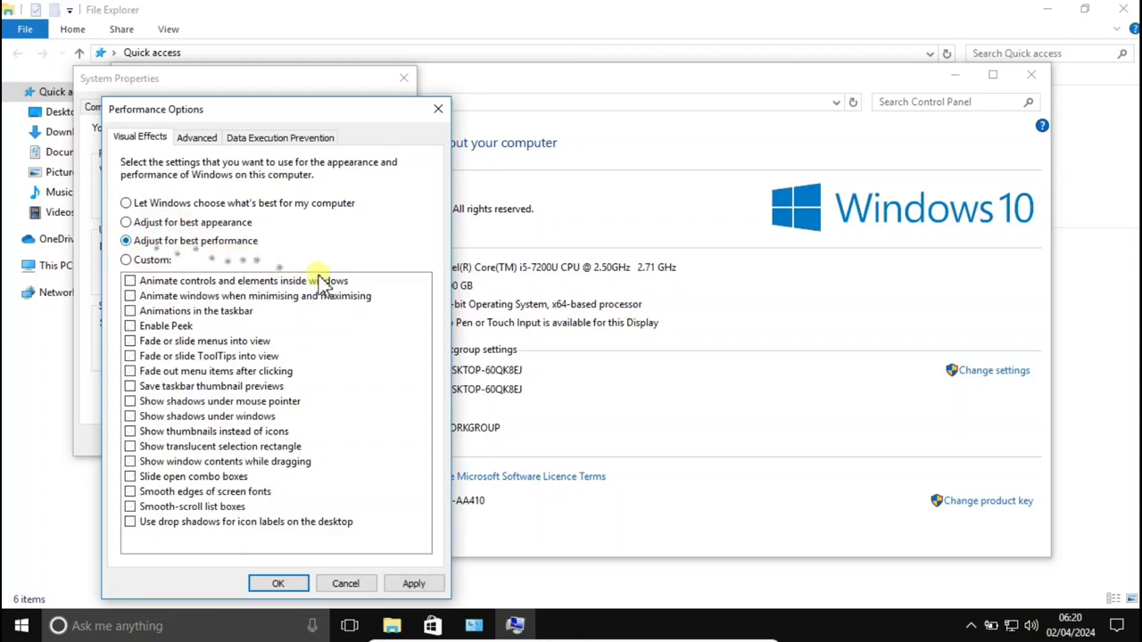
left_click(130, 491)
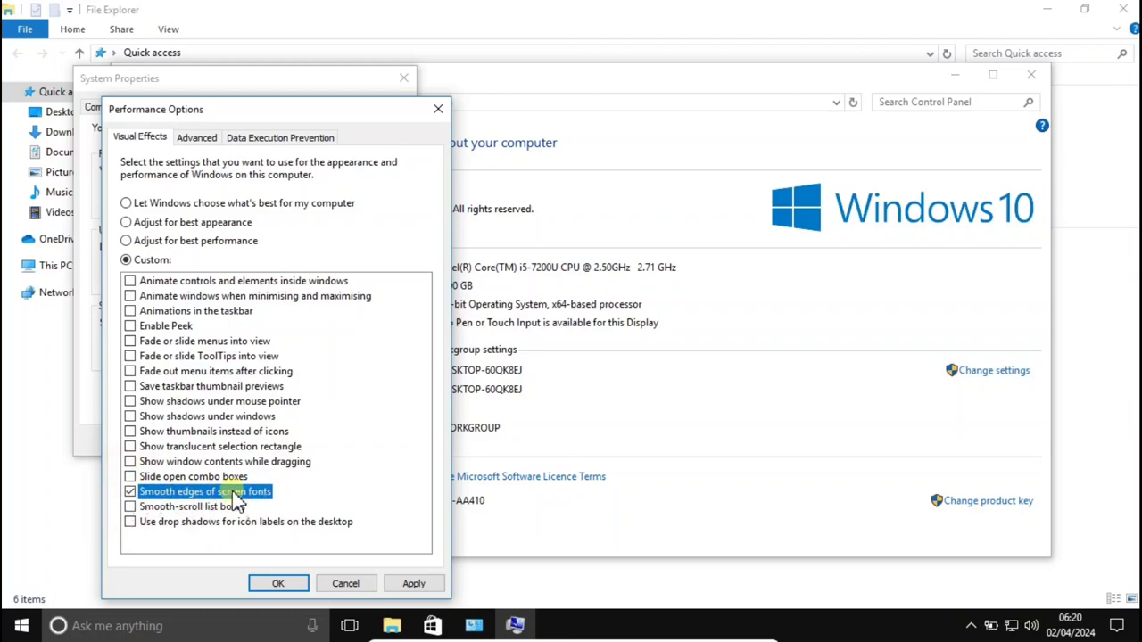
left_click(413, 582)
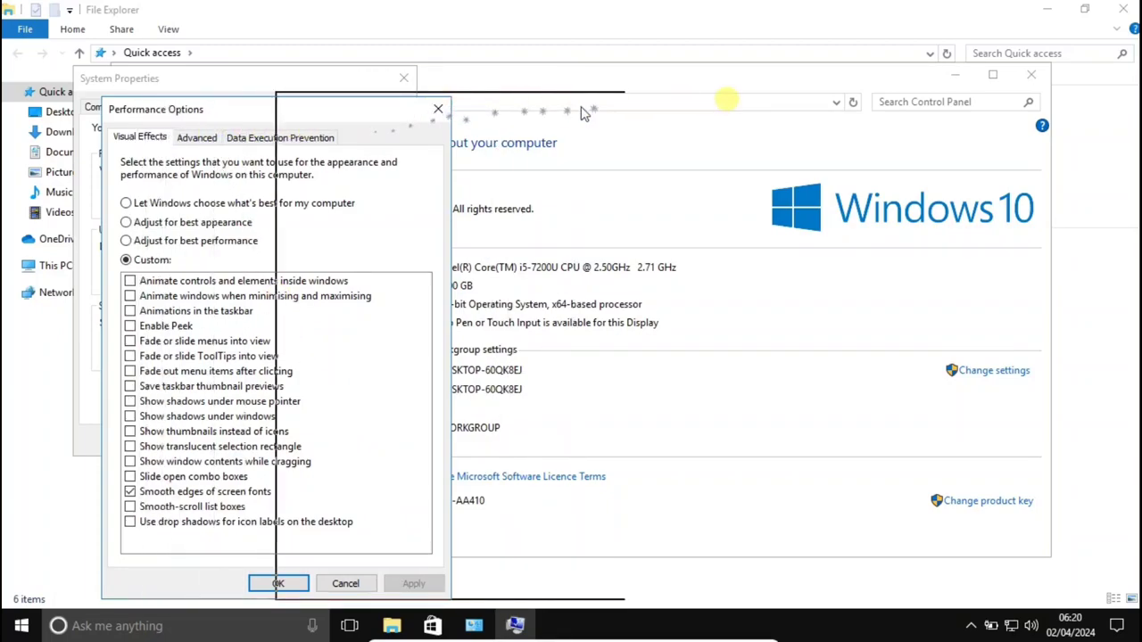
In the virtual memory settings, turn off automatic paging file management for all drives and choose a custom size for drive C:
left_click_drag(868, 90, 875, 92)
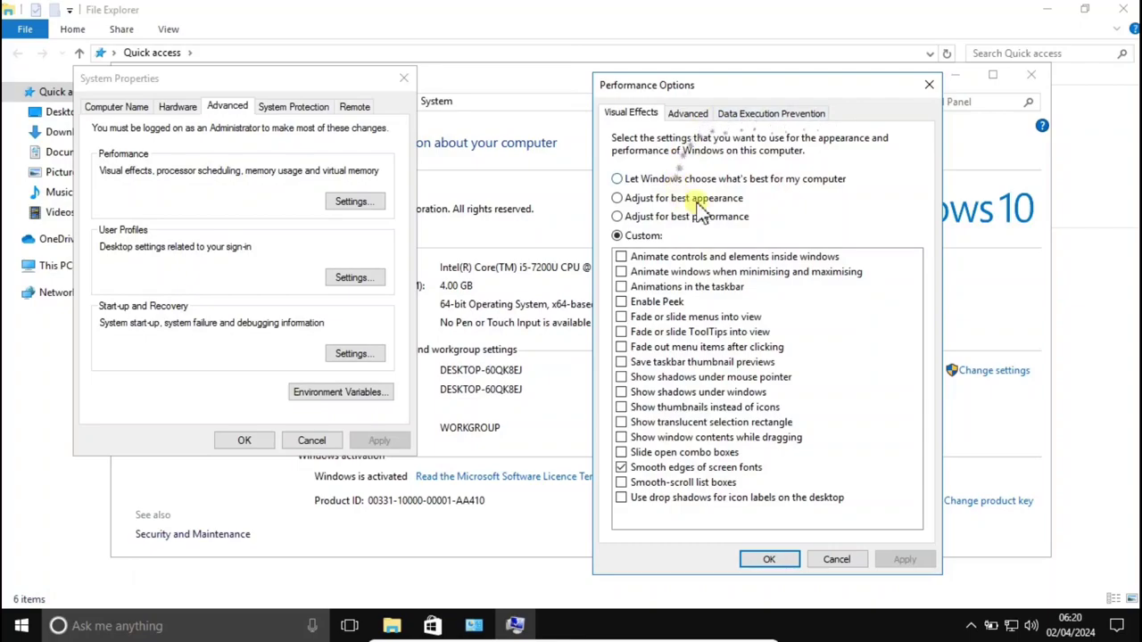
left_click(693, 116)
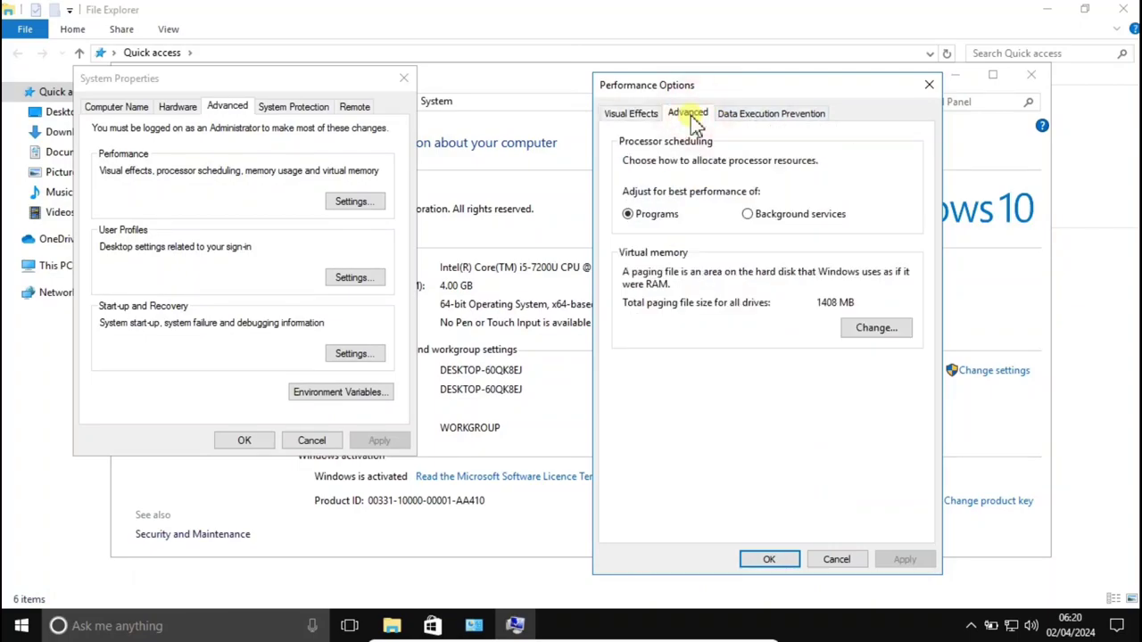
left_click(863, 332)
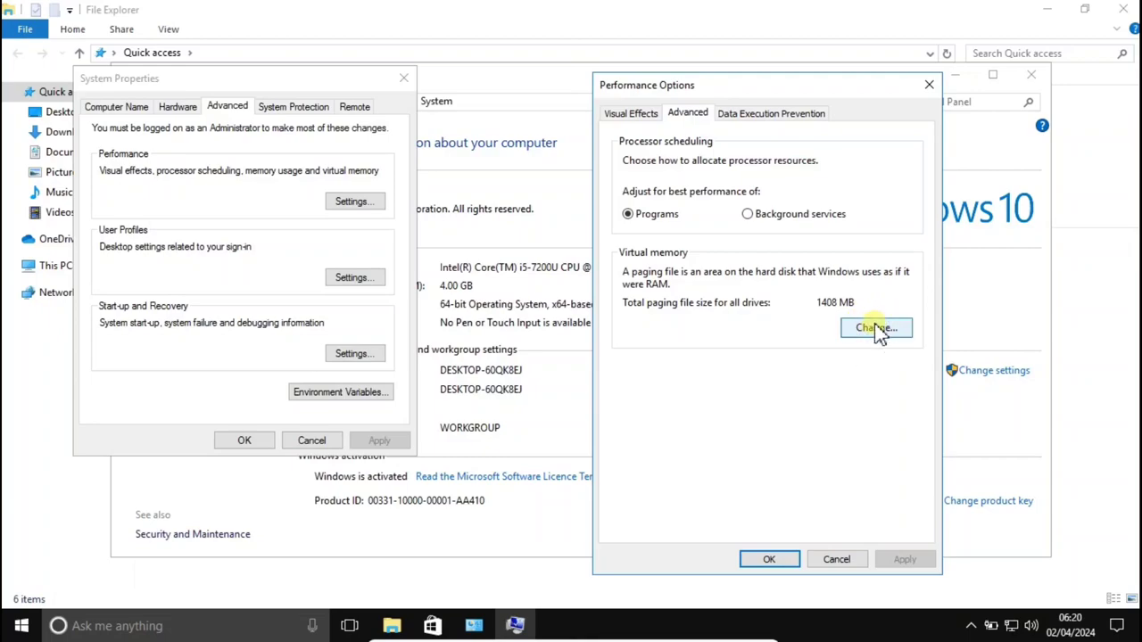
left_click(875, 329)
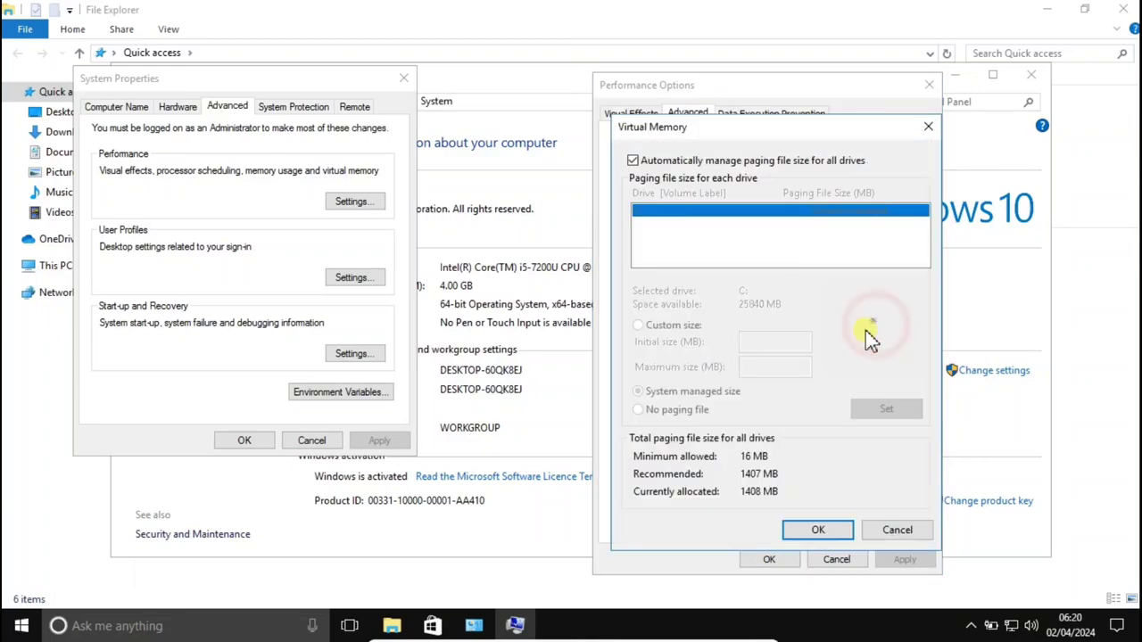
left_click(633, 161)
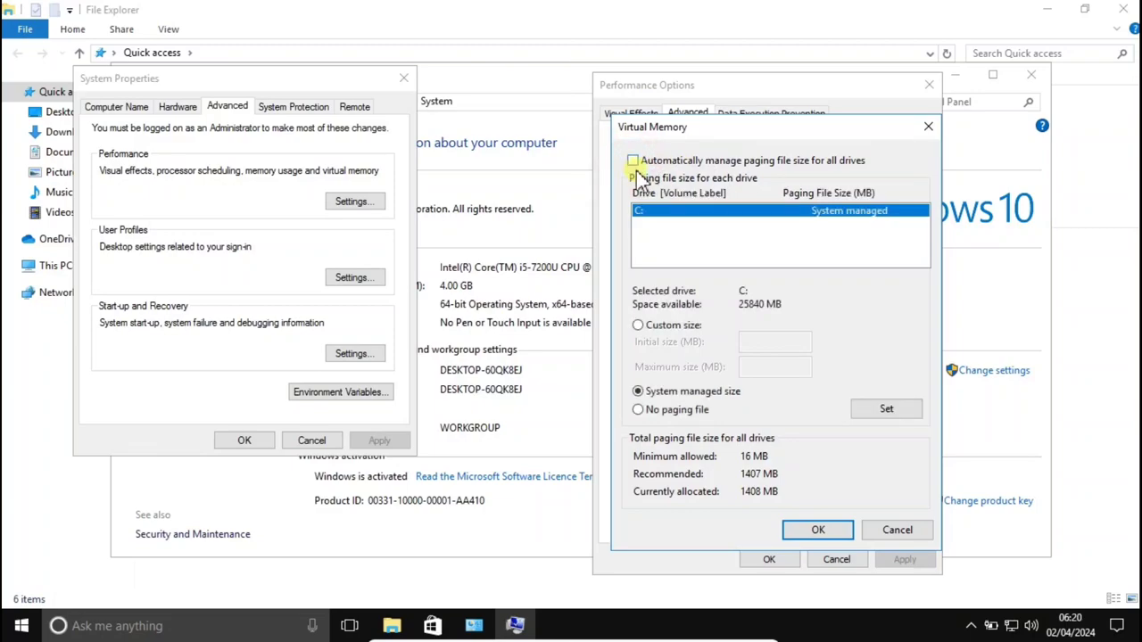
left_click(652, 326)
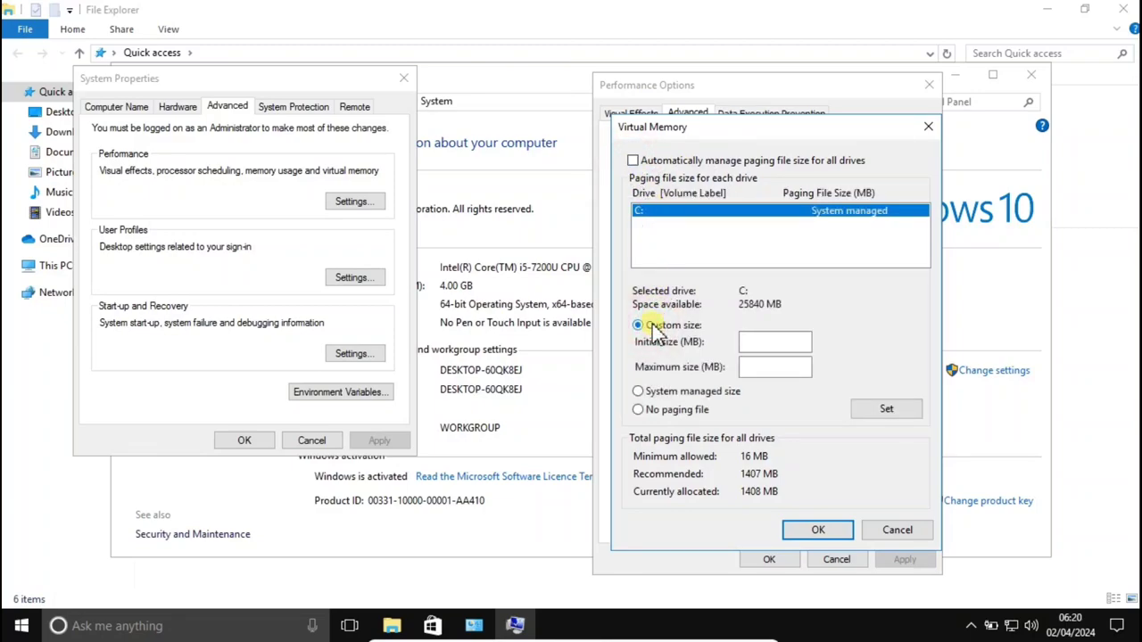
Set the paging file's initial size to 4000 MB and maximum size to 8000 MB, and accept the virtual memory settings
left_click(758, 342)
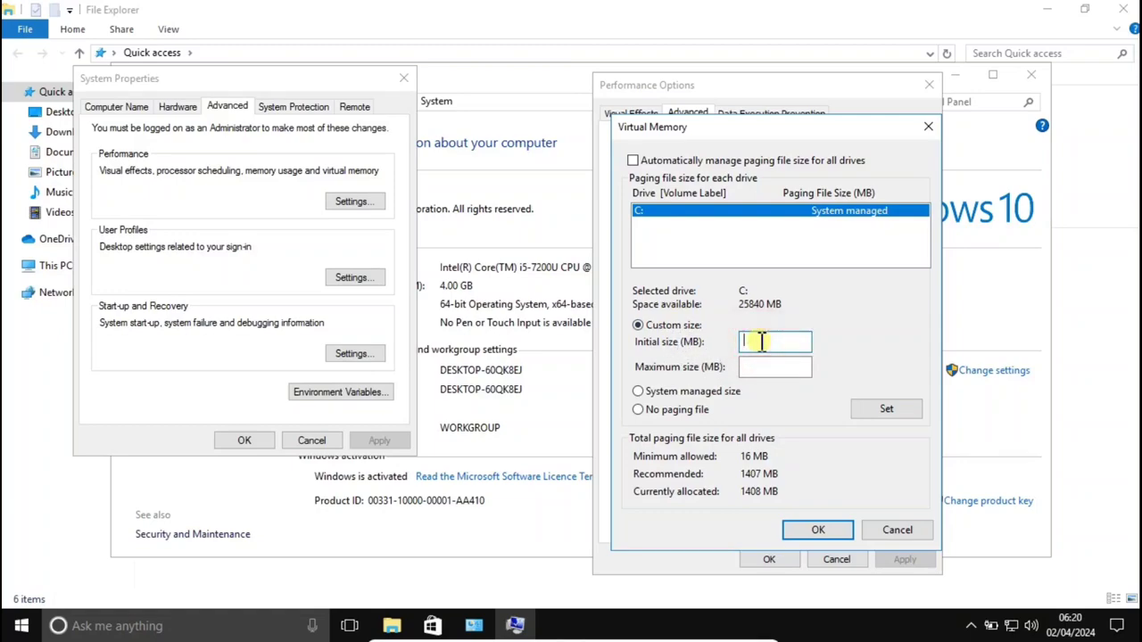
type("4000")
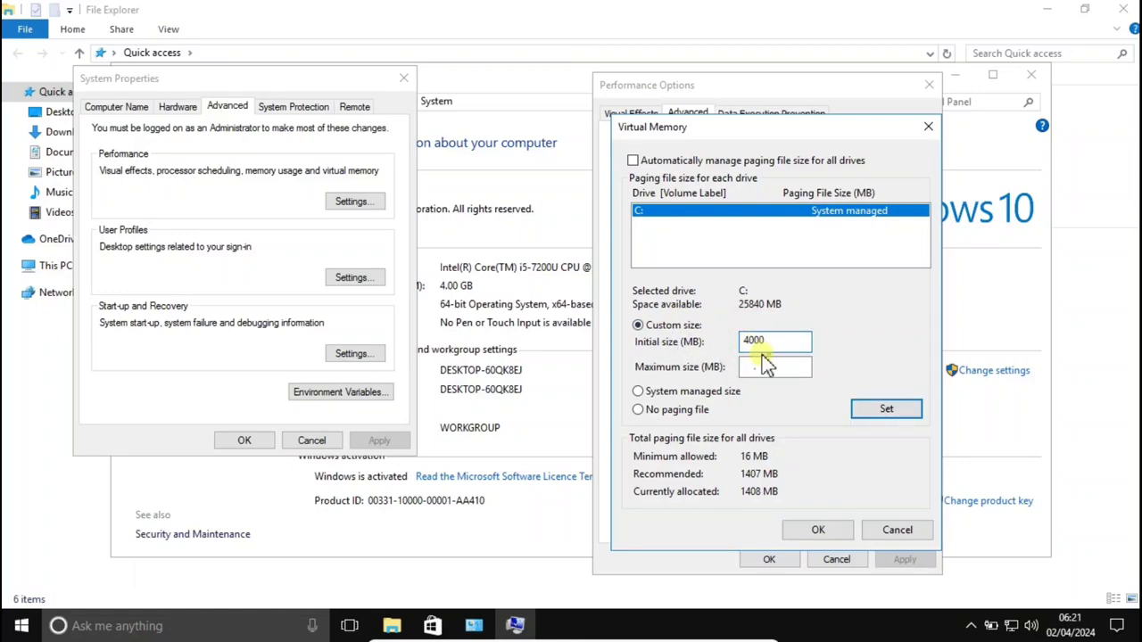
left_click(763, 367)
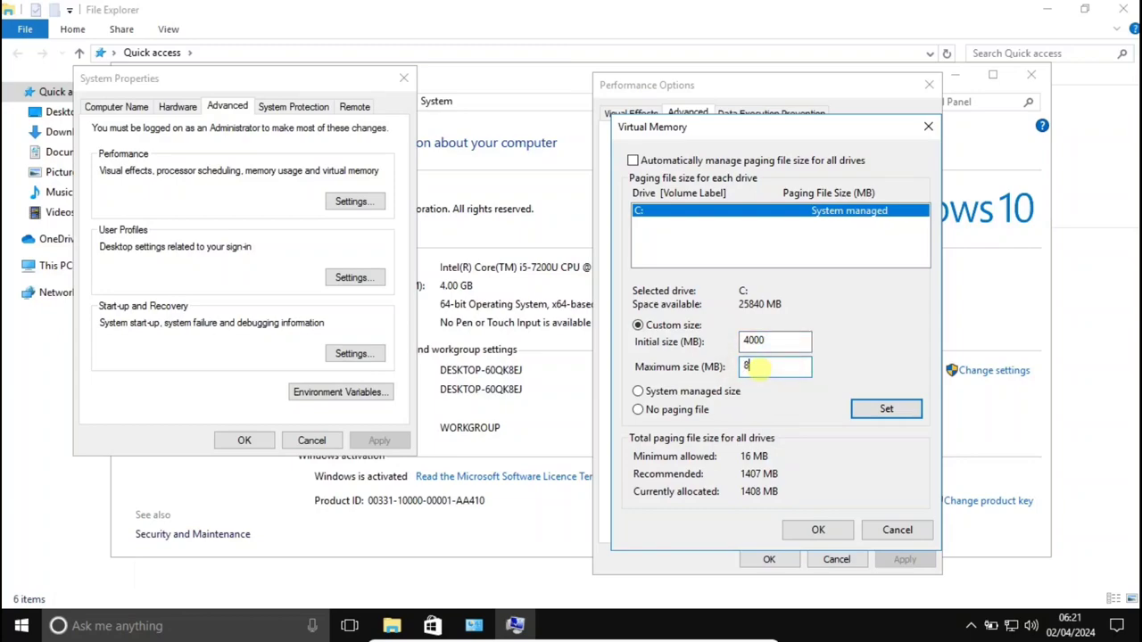
left_click(773, 340)
left_click(769, 368)
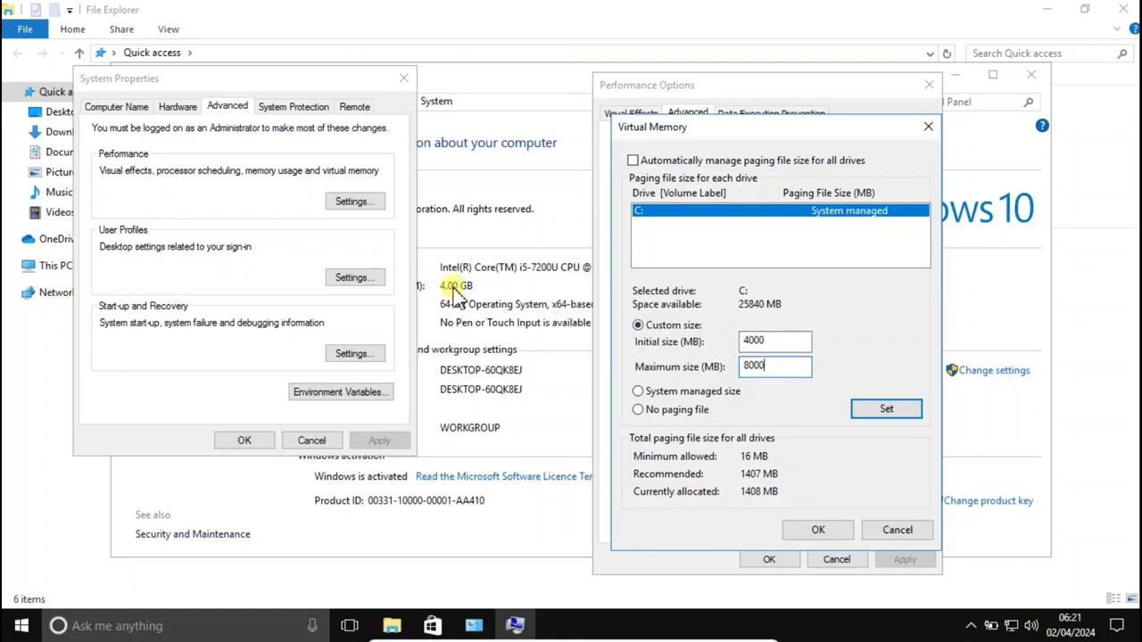
left_click_drag(777, 342, 732, 339)
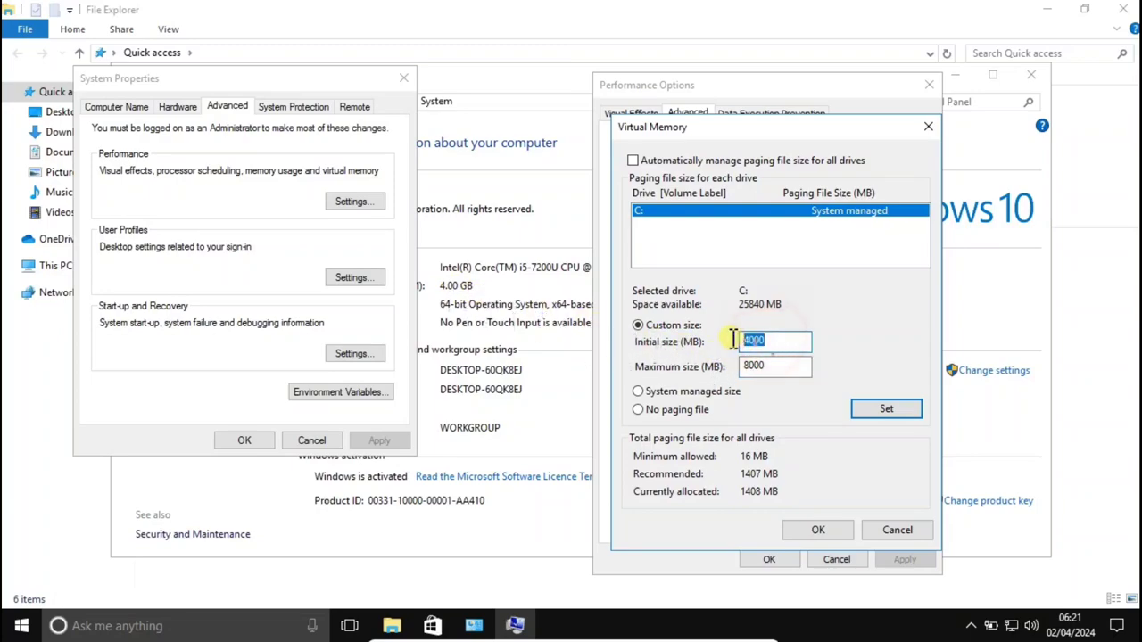
left_click(789, 340)
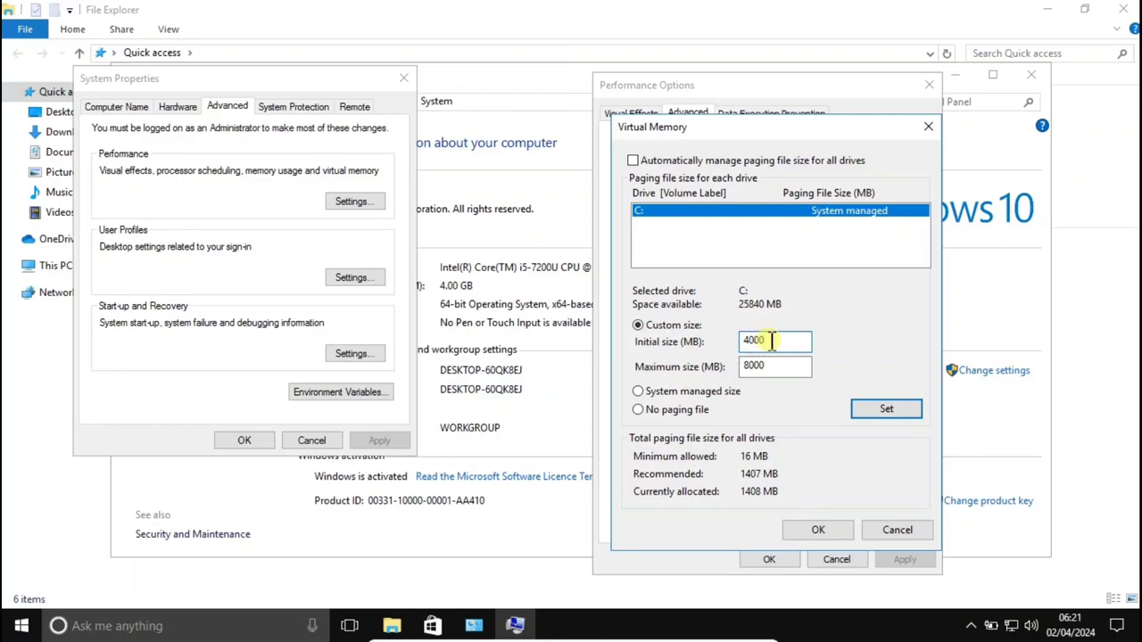
left_click(883, 411)
left_click(818, 530)
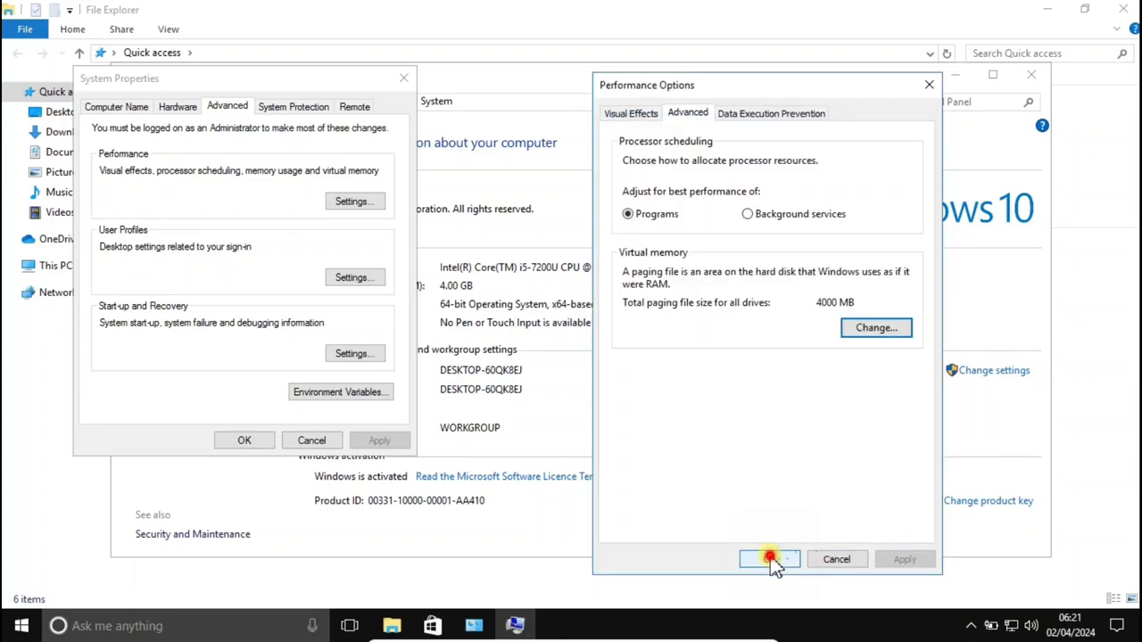
Accept the performance options and system properties, and close the System and File Explorer windows
left_click(770, 560)
left_click(237, 441)
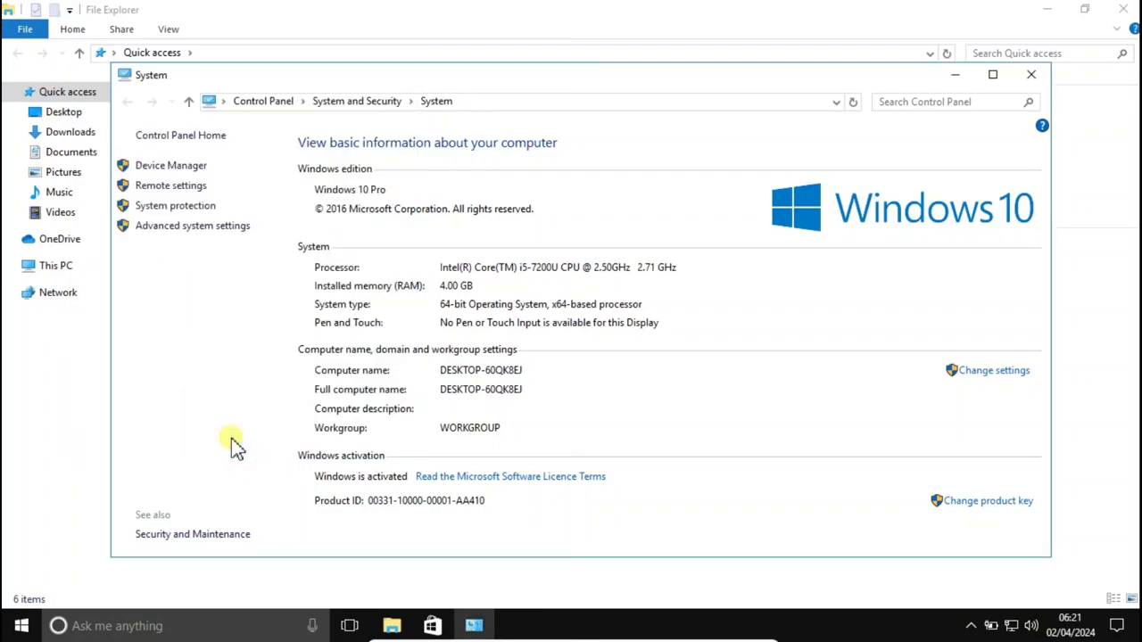
left_click(1032, 78)
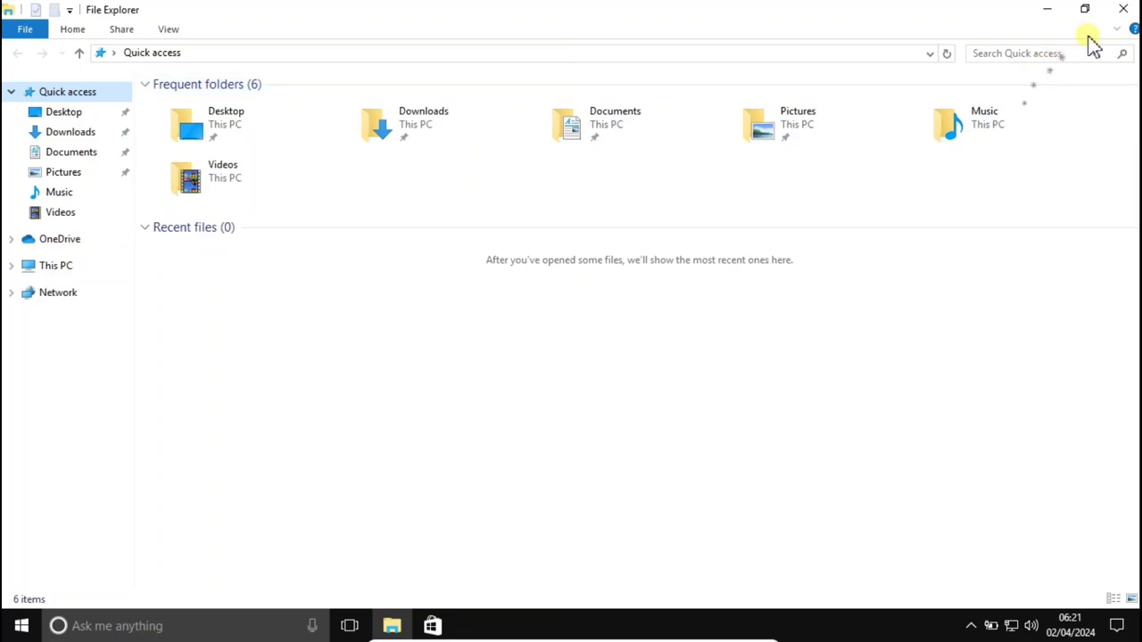
left_click(1127, 8)
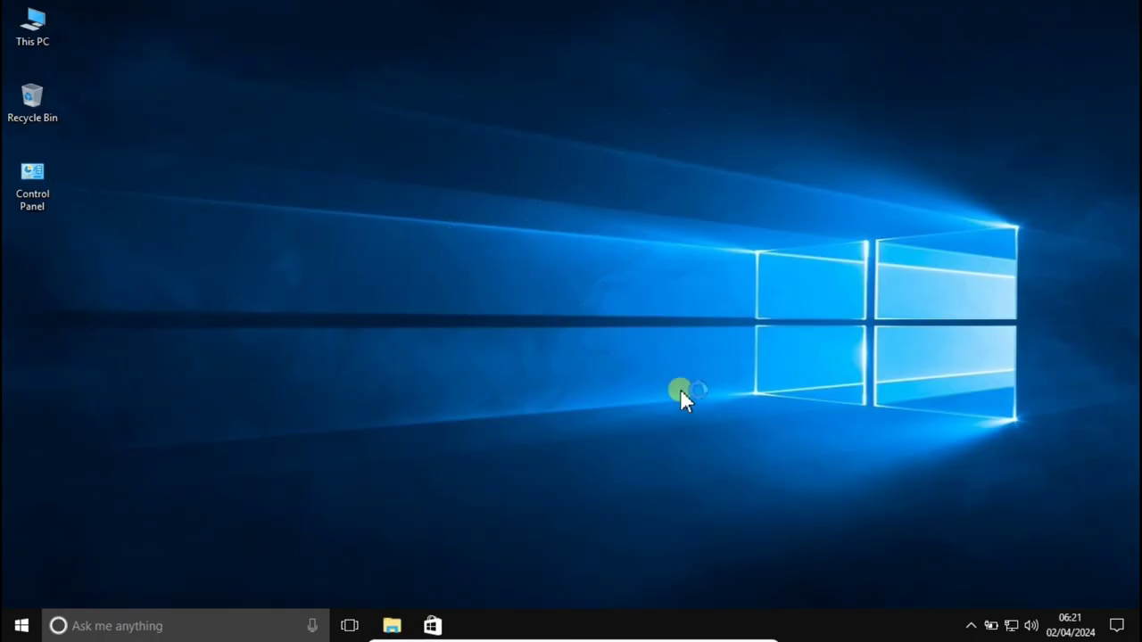
Open the properties of Local Disk (C:) from This PC in File Explorer
left_click(393, 626)
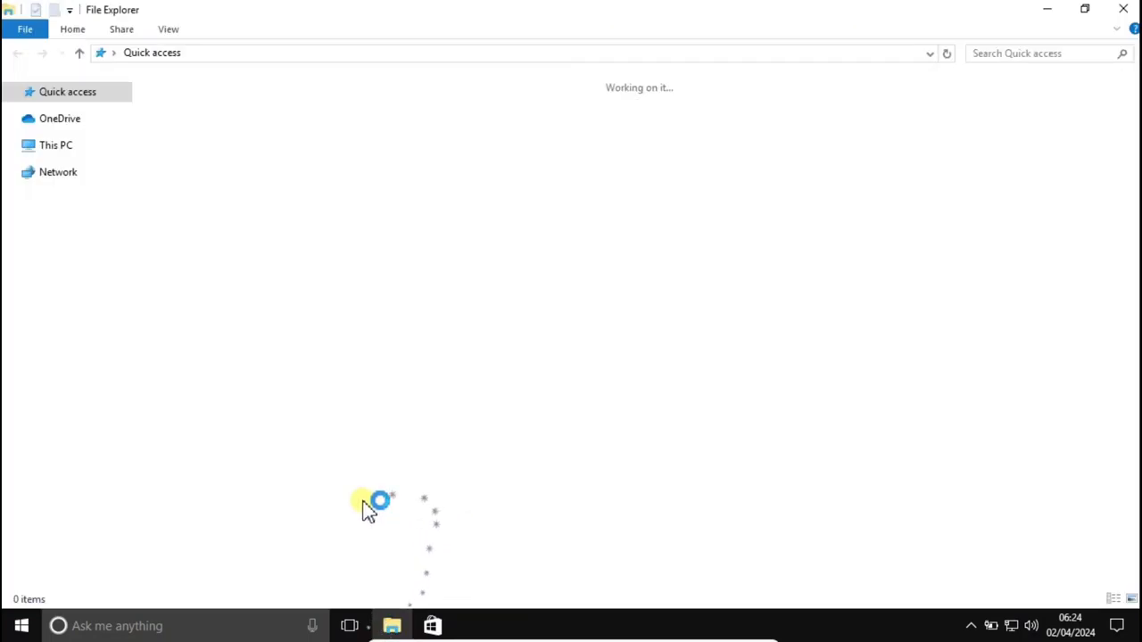
left_click(71, 266)
left_click(250, 254)
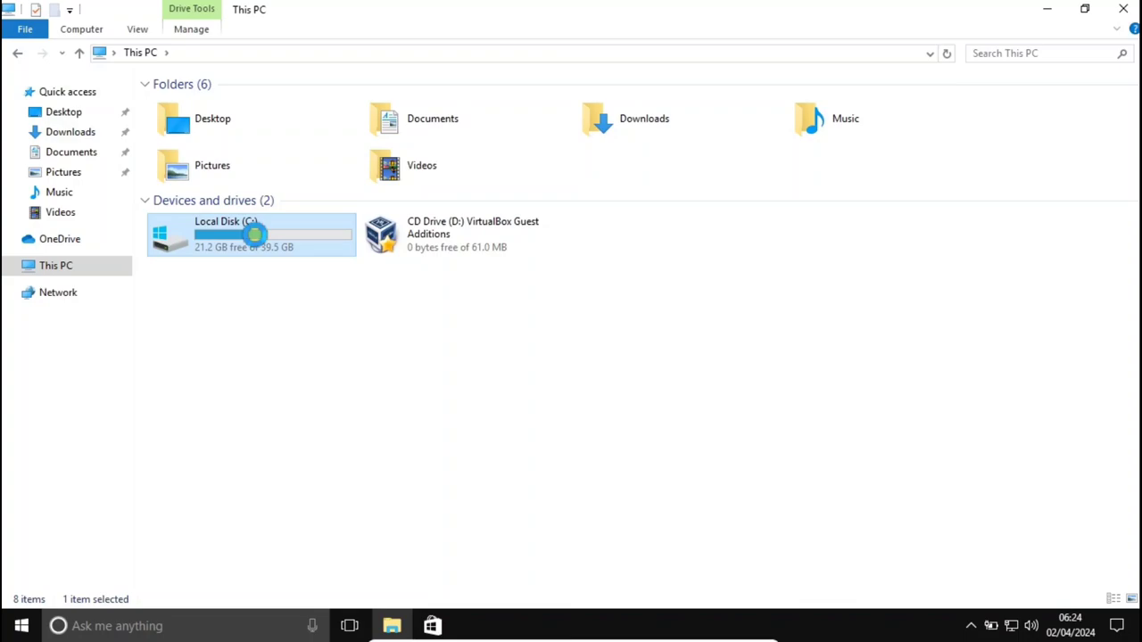
right_click(255, 236)
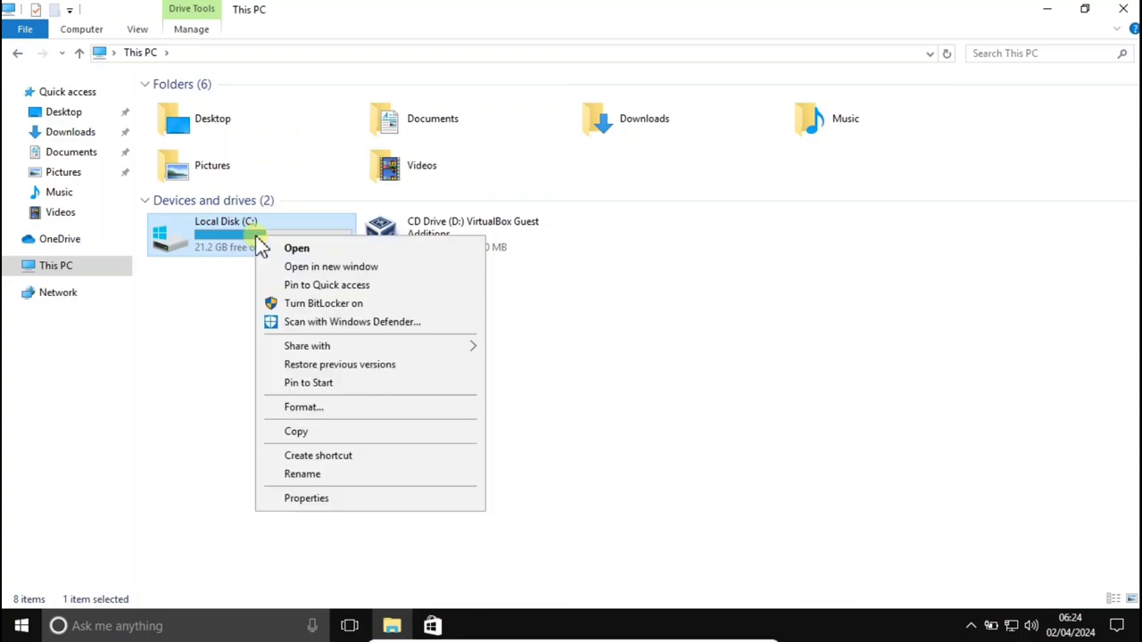
left_click(306, 498)
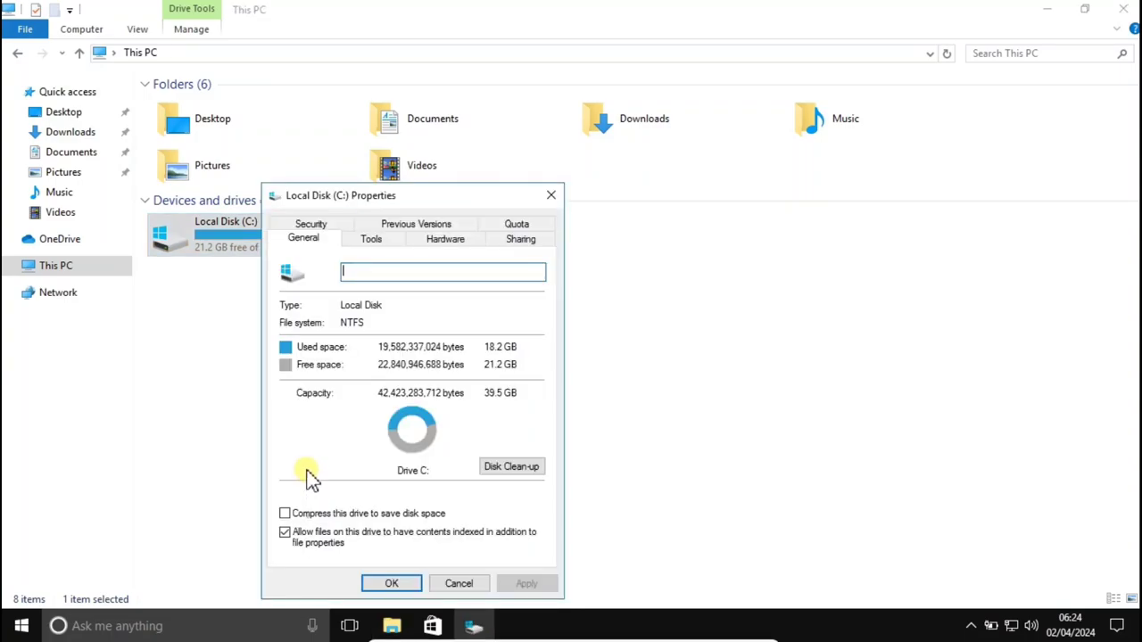
Open the drive optimisation tool from the Local Disk (C:) properties
left_click(361, 240)
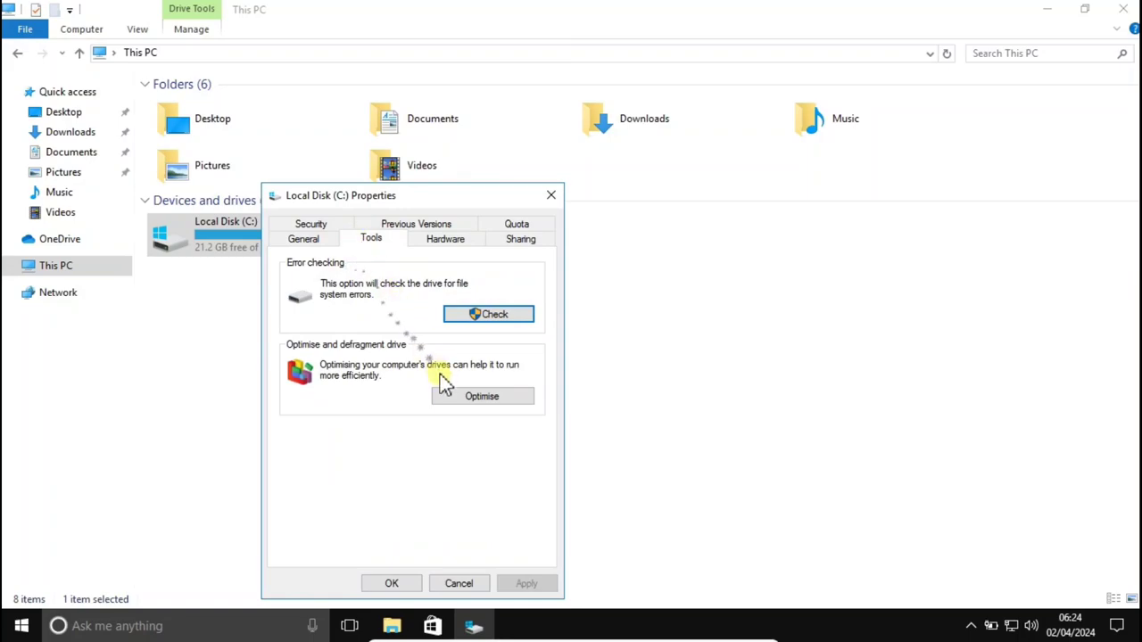
left_click(498, 406)
left_click(510, 407)
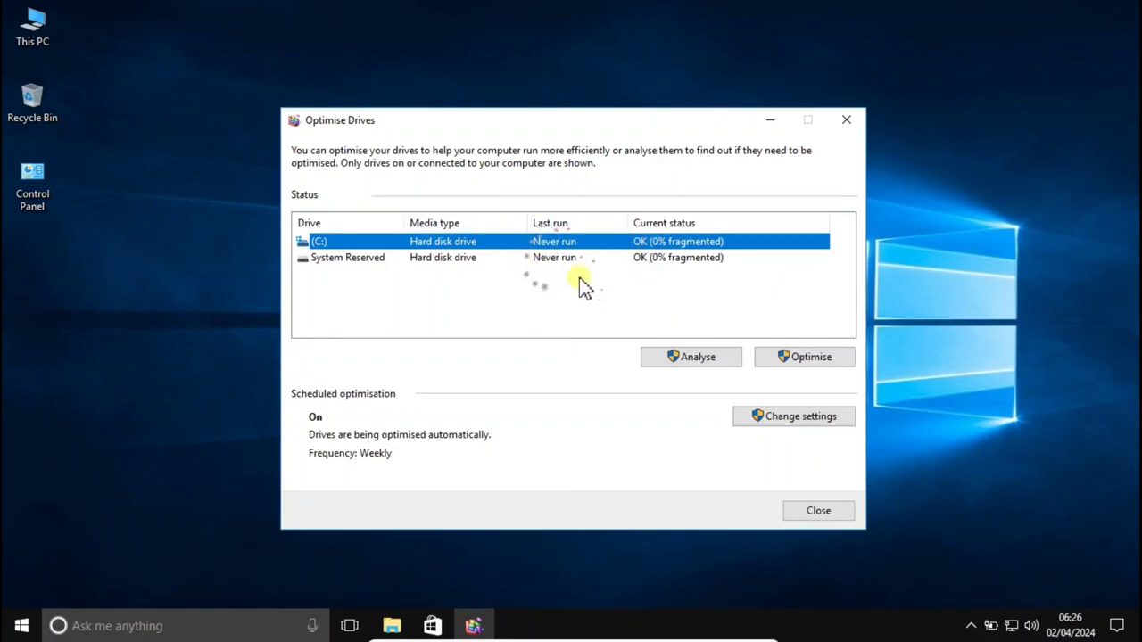
left_click(390, 623)
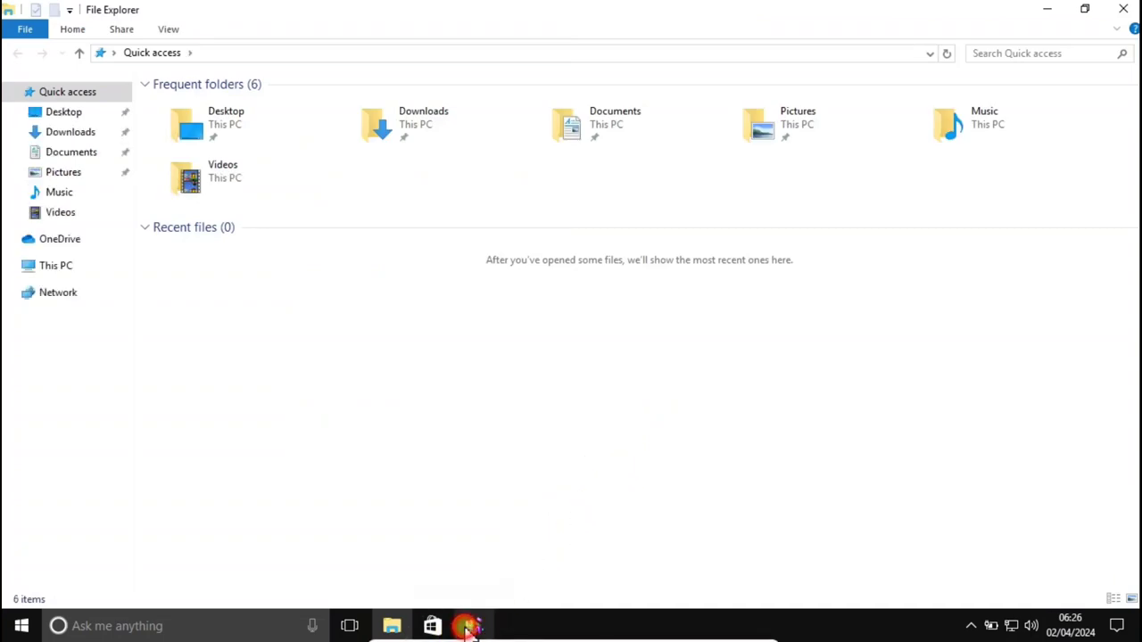
left_click(473, 626)
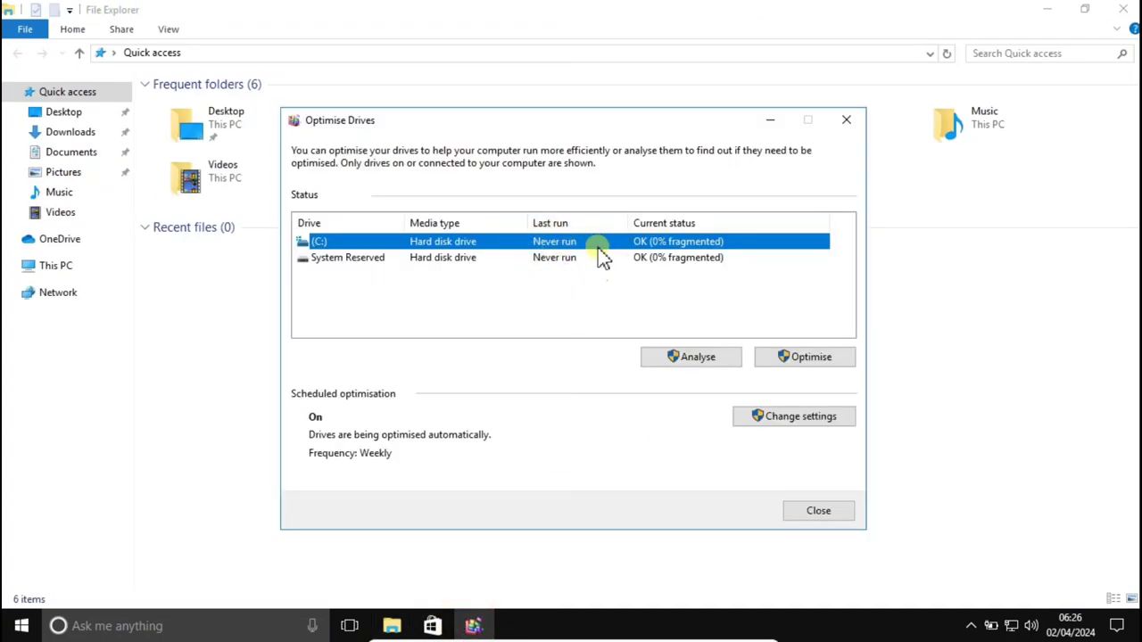
left_click(1126, 9)
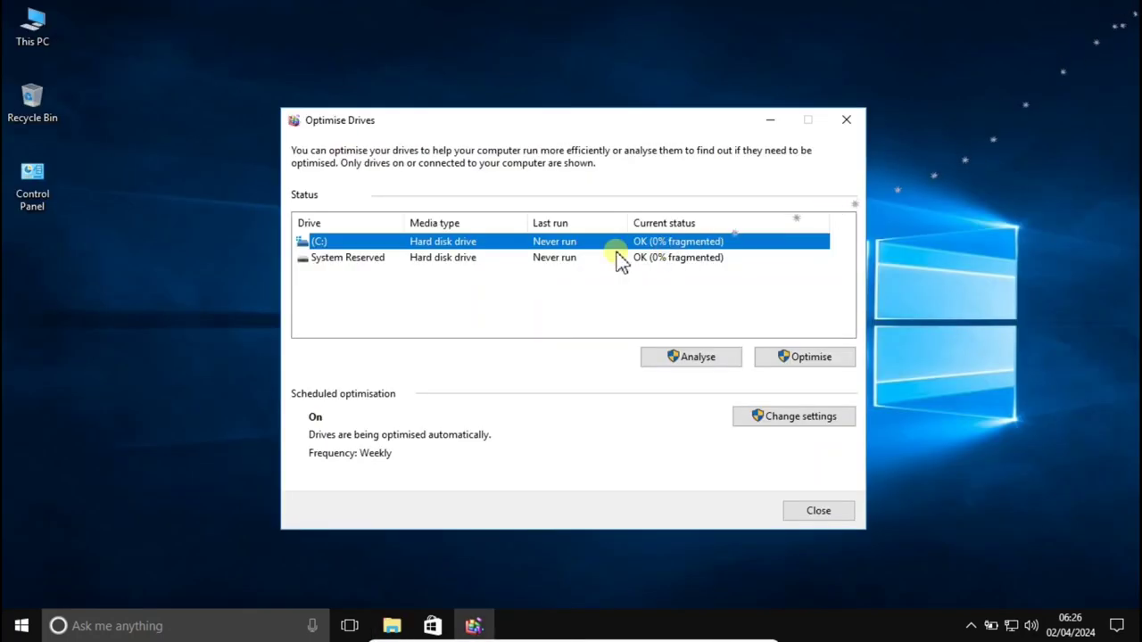
Analyse and optimise drive C:, and close the Optimise Drives and Local Disk (C:) properties windows
left_click(692, 359)
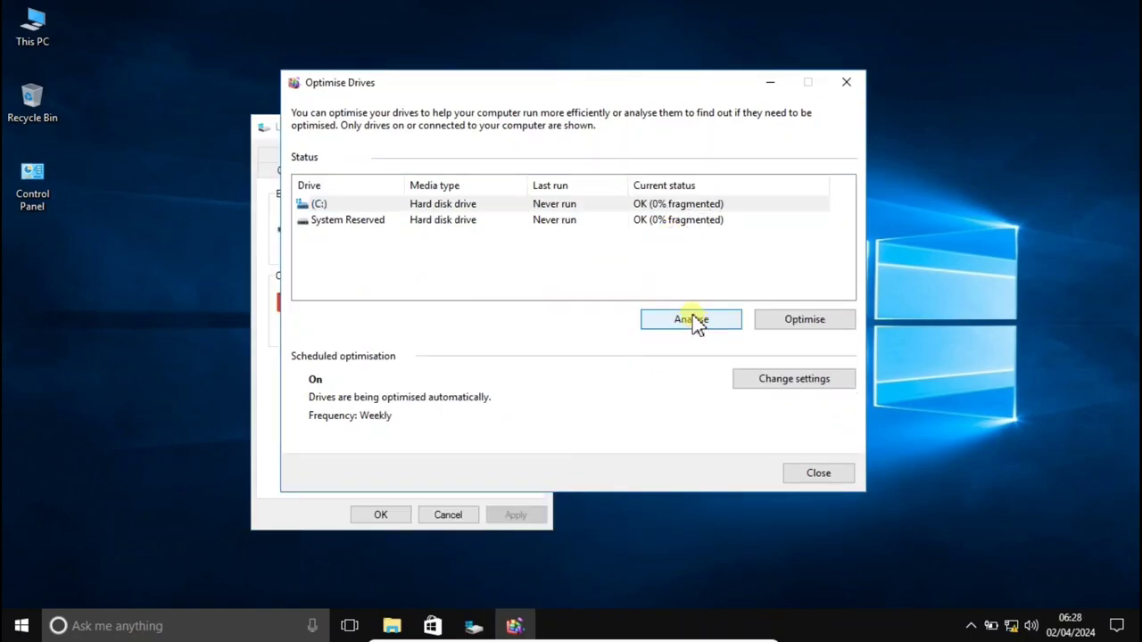
left_click(694, 321)
left_click(782, 321)
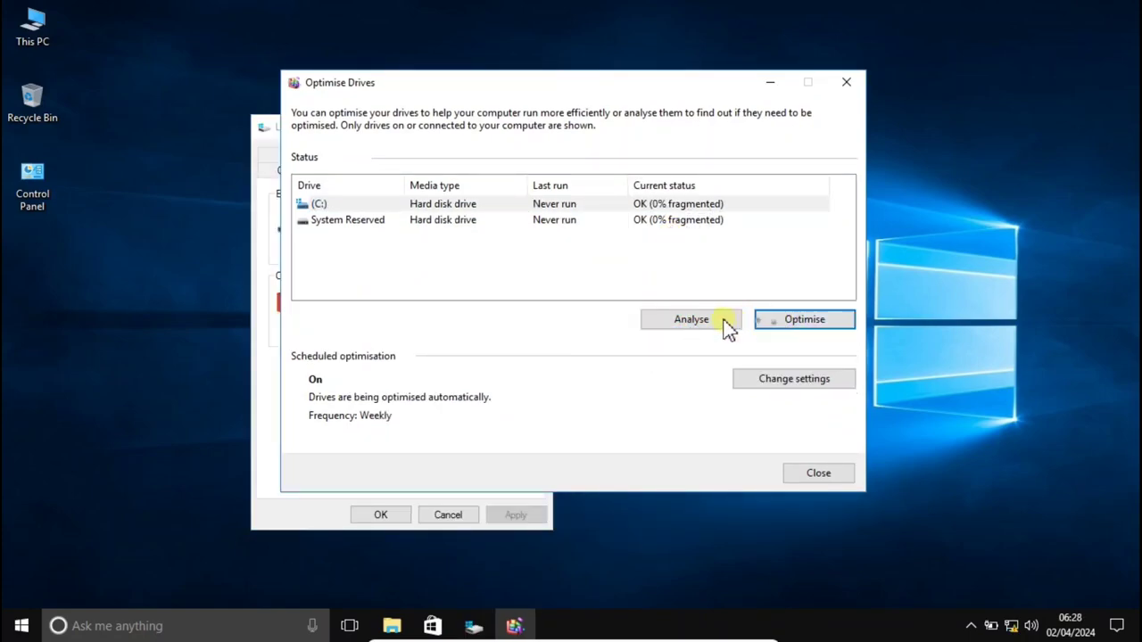
left_click(846, 81)
left_click(538, 127)
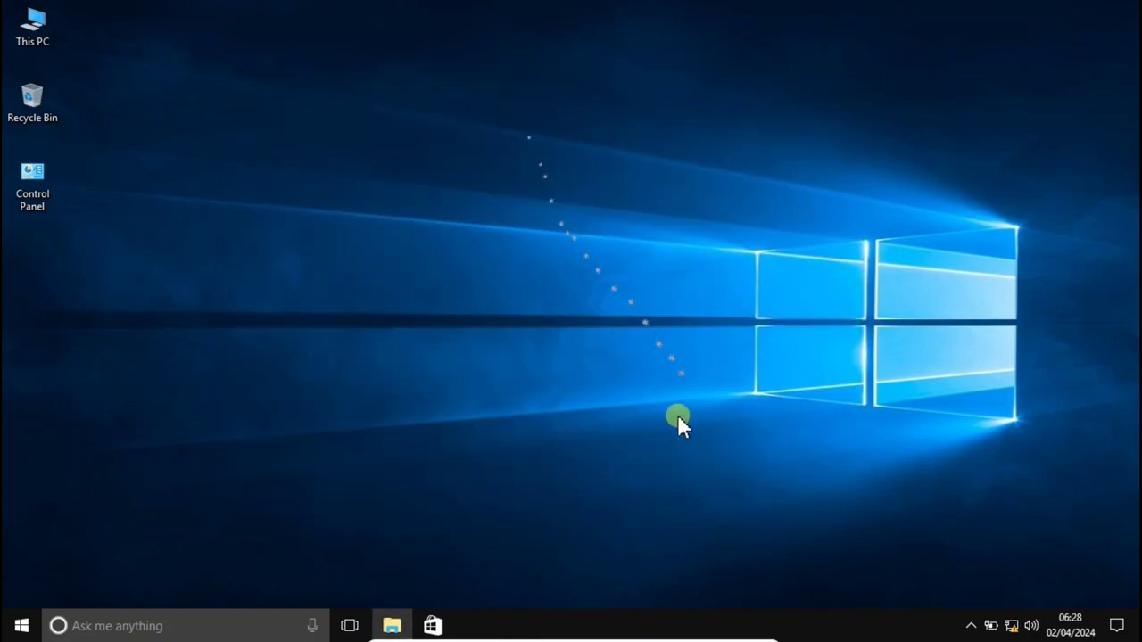
Restart the computer to apply the changed settings
left_click(21, 626)
left_click(23, 587)
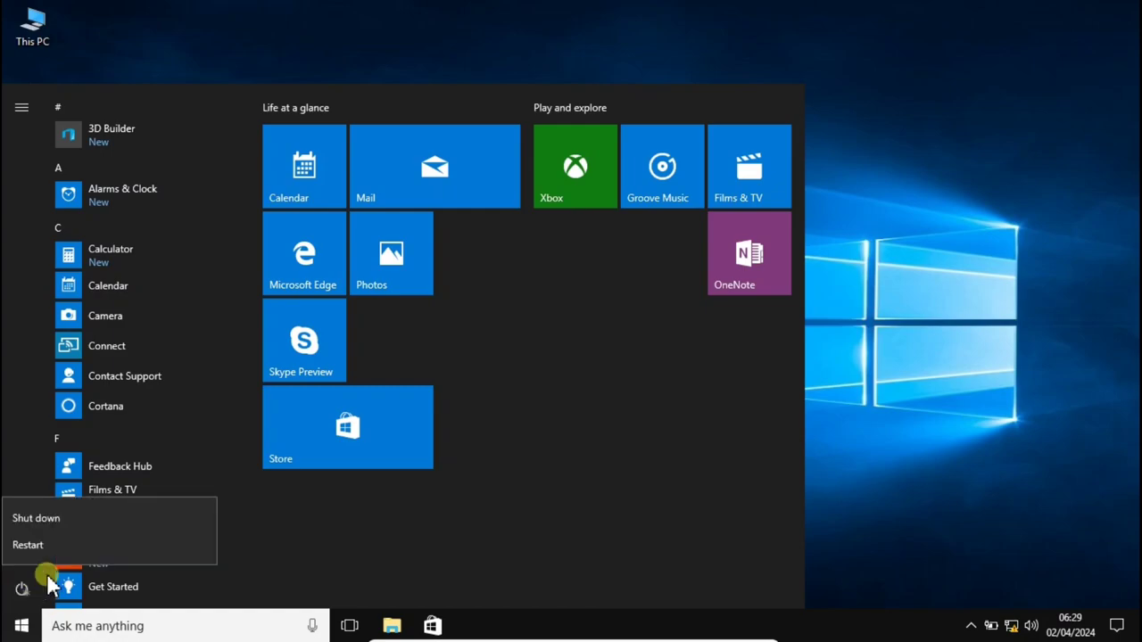
left_click(87, 546)
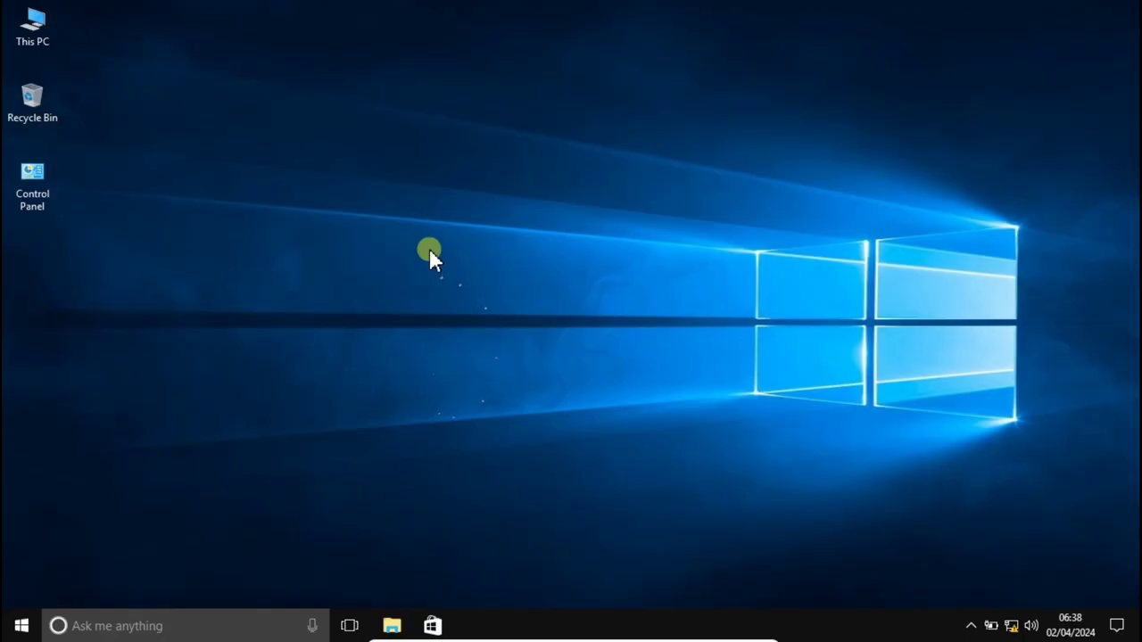
Refresh the desktop and open Task Manager to examine the CPU usage of the running processes
right_click(430, 248)
left_click(476, 306)
right_click(868, 625)
left_click(907, 546)
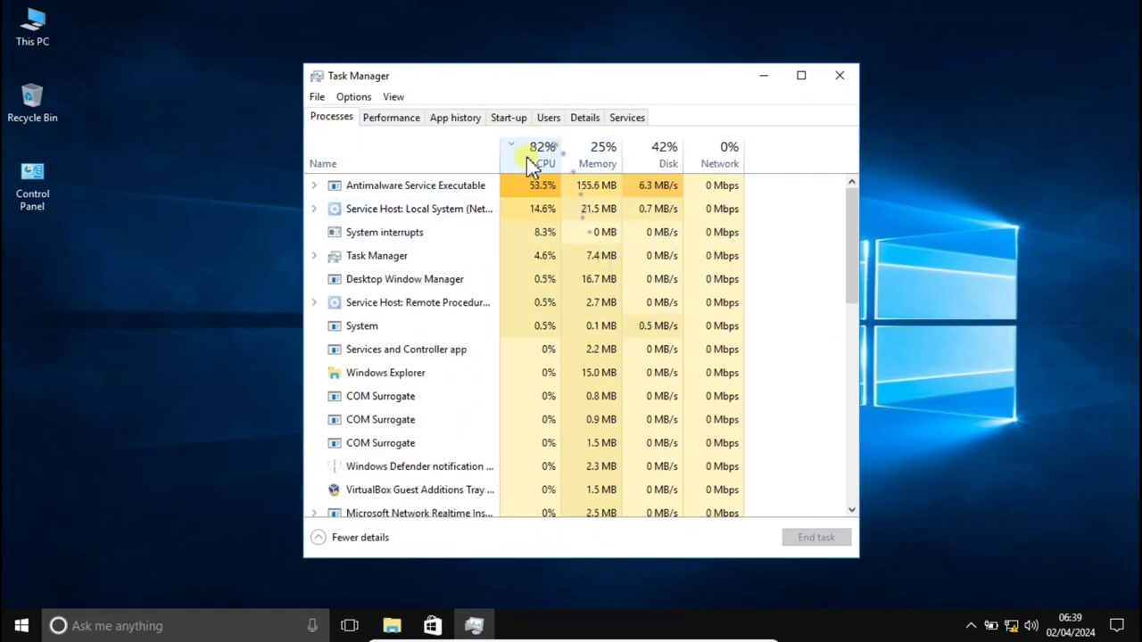
Close Task Manager and refresh the desktop
left_click(842, 76)
right_click(653, 208)
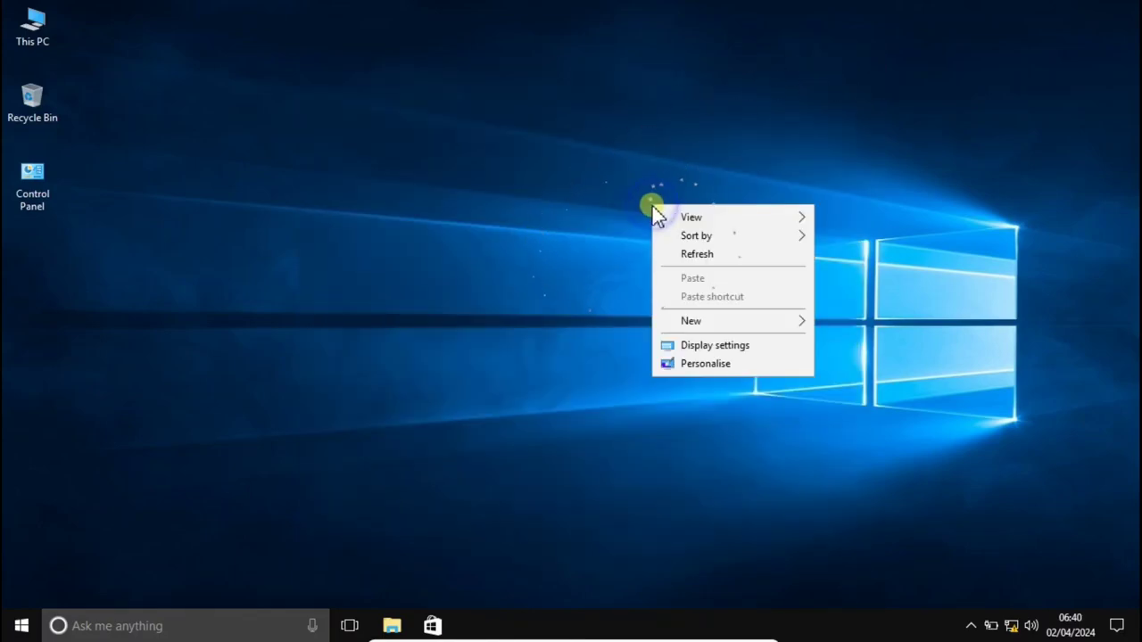
left_click(695, 254)
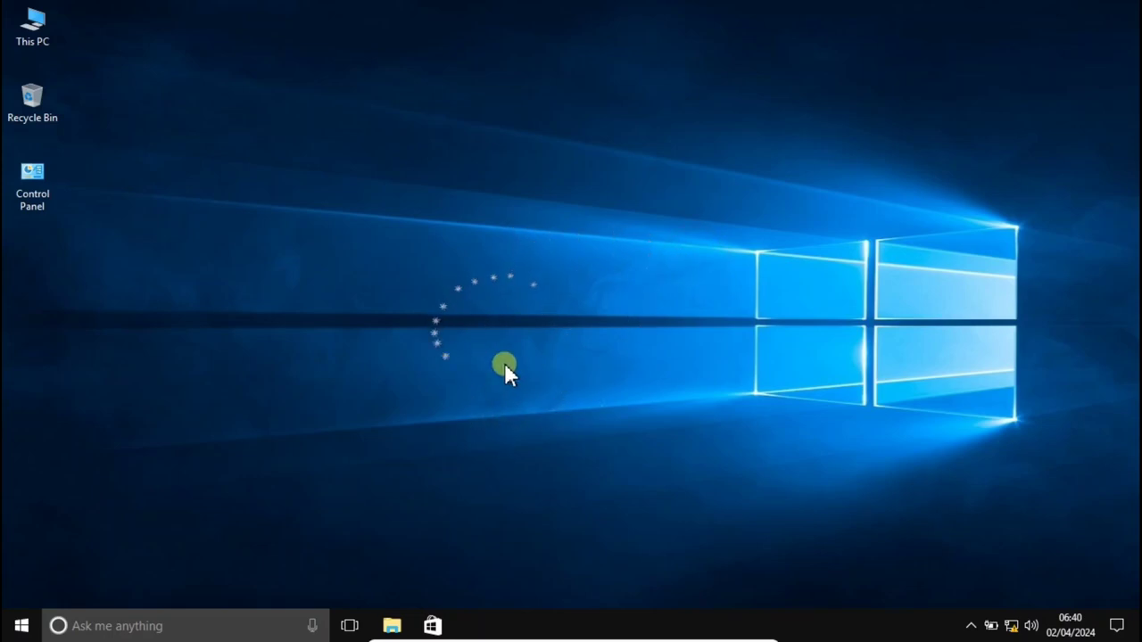